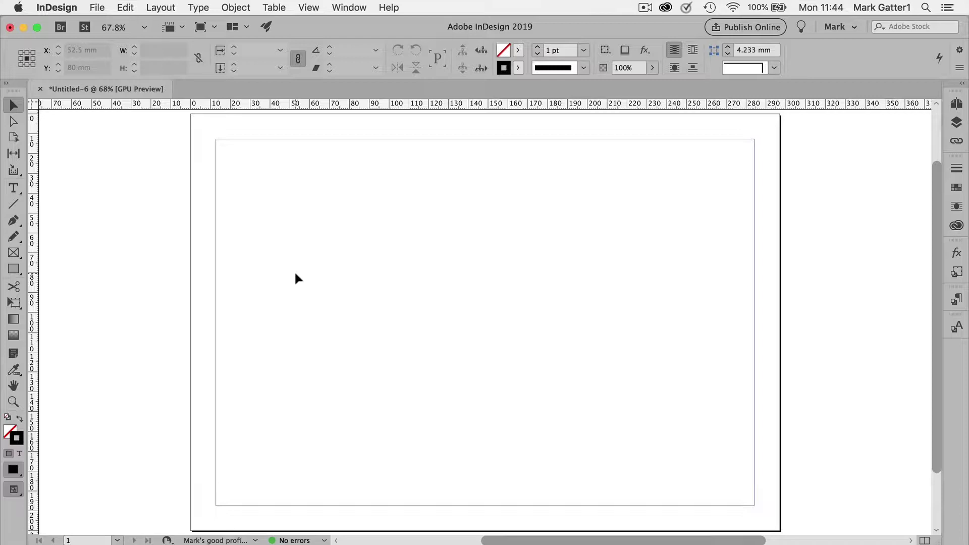
Draw a 94.5 mm circle with the Ellipse tool
click(14, 269)
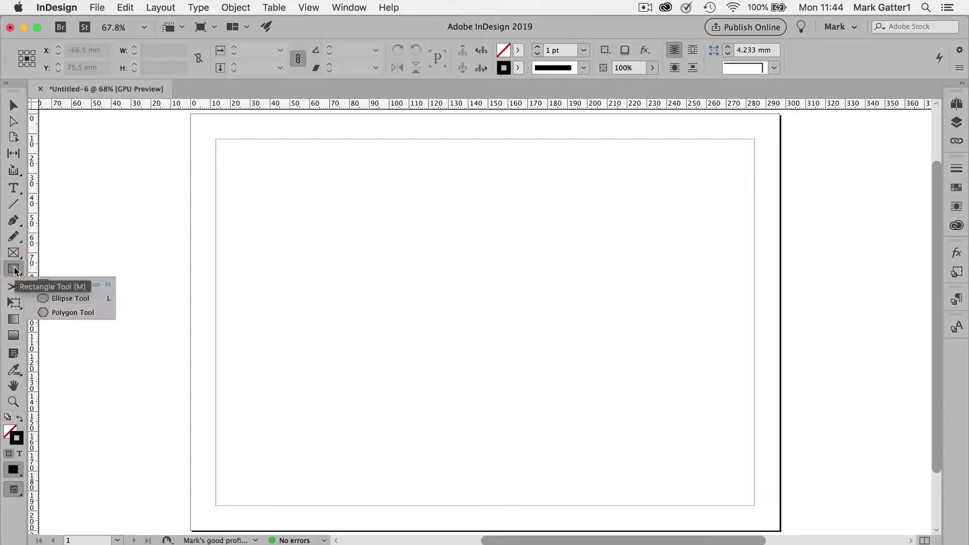
click(53, 298)
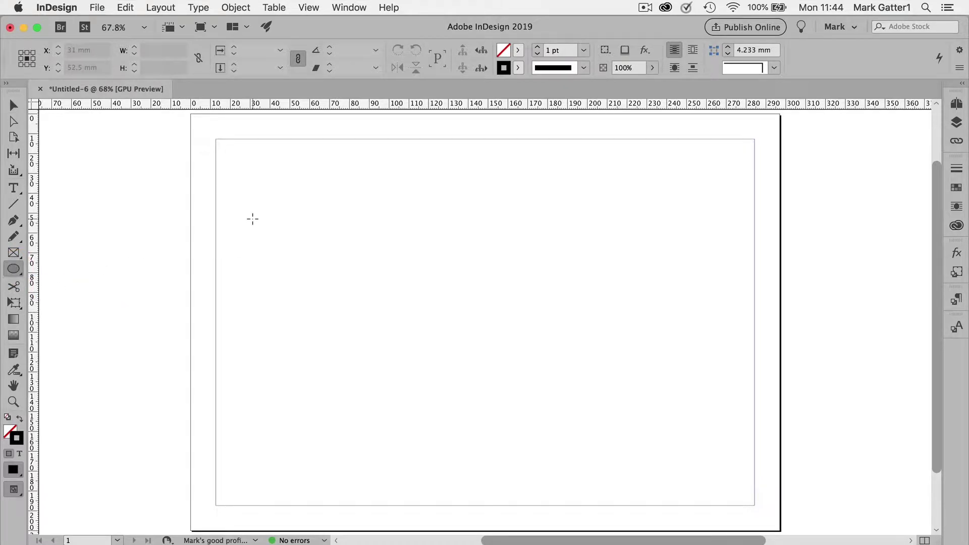
drag(268, 206, 456, 433)
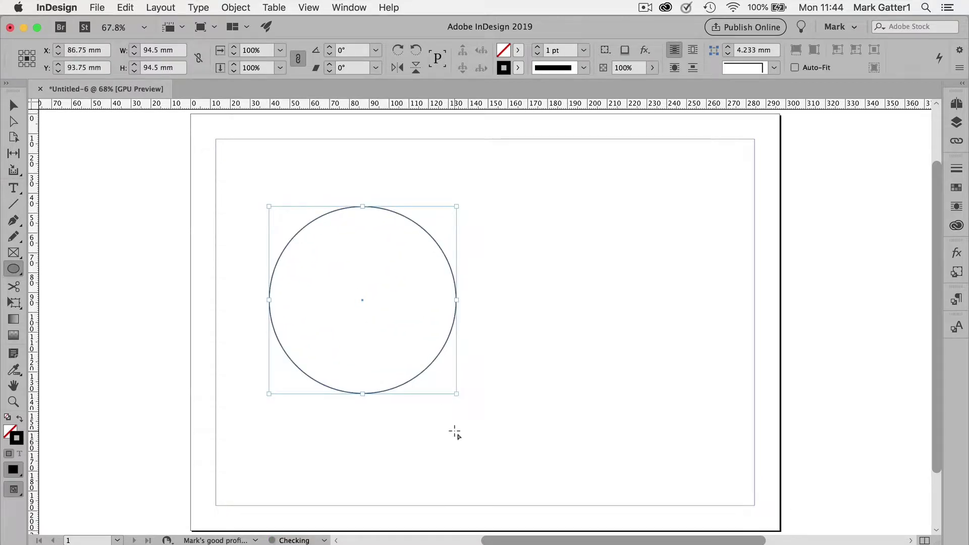
Set 'Type on a path' along the circle's edge at 48 pt and select the circle
click(13, 188)
drag(14, 194, 73, 222)
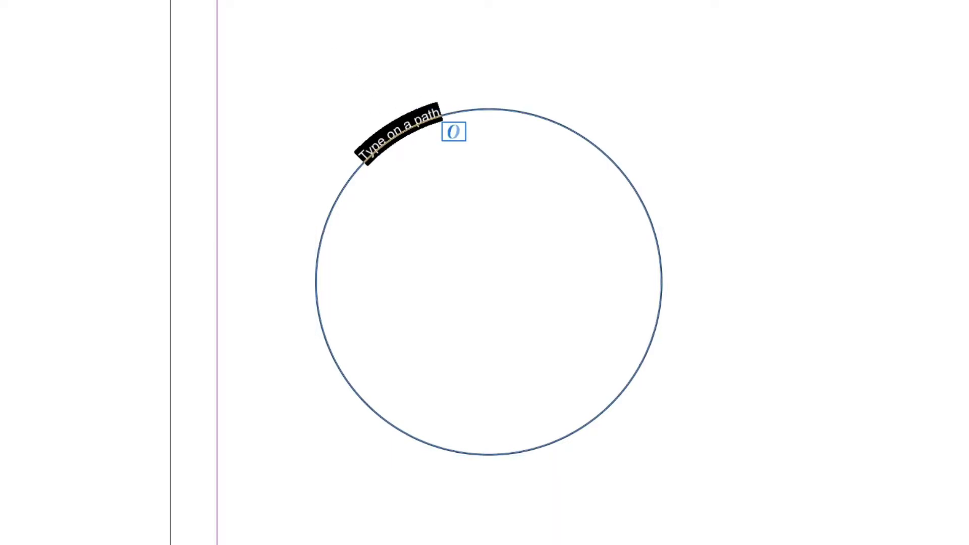
click(285, 46)
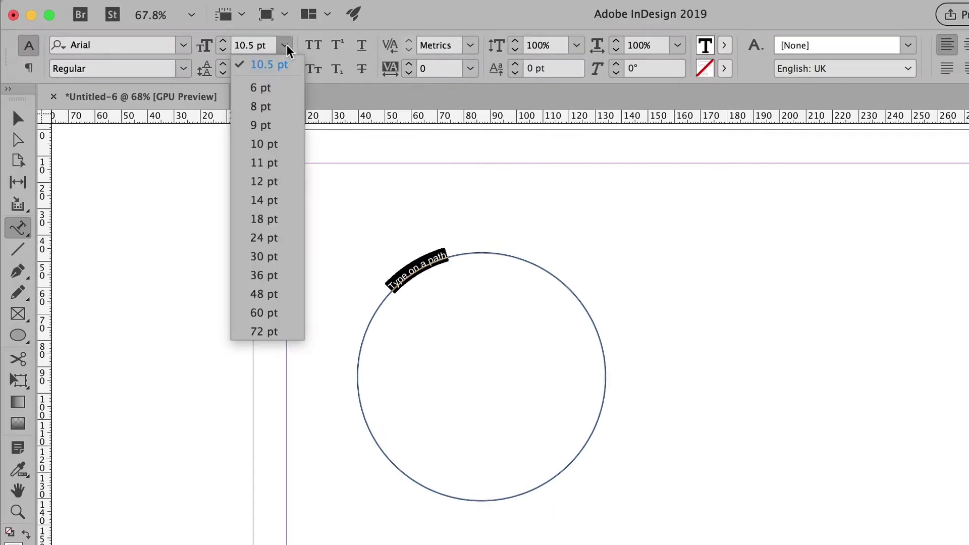
click(302, 295)
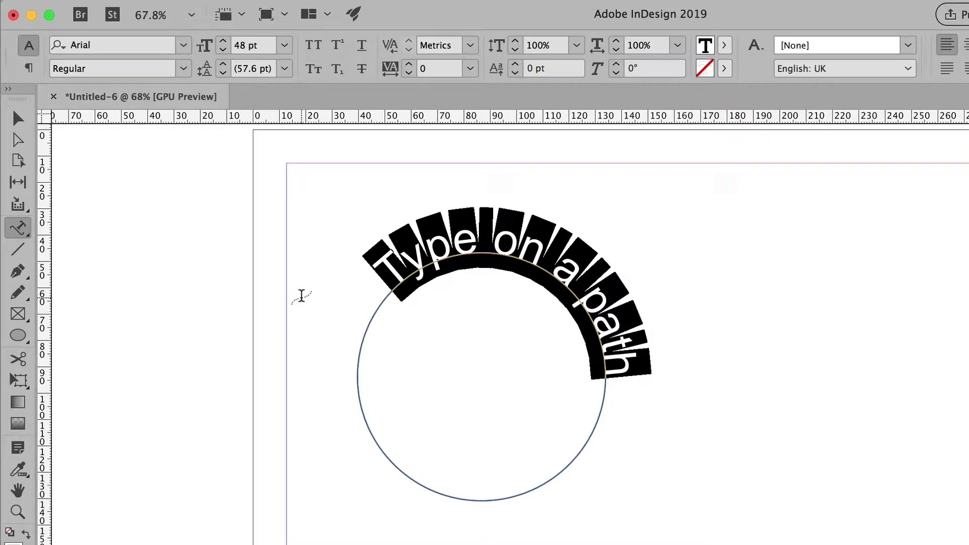
click(18, 118)
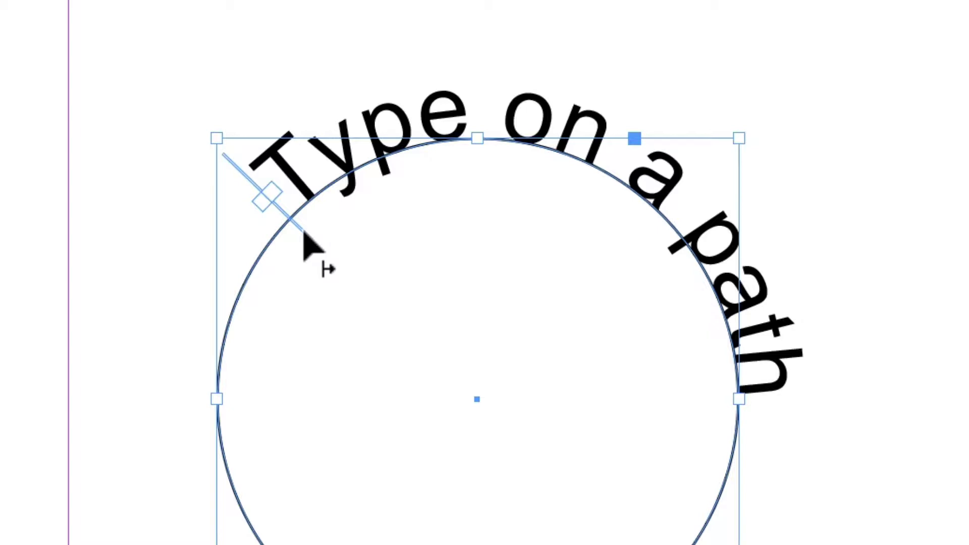
Drag the path text's start bracket to the circle's top, leaving 'Type on a' visible
drag(304, 236, 477, 157)
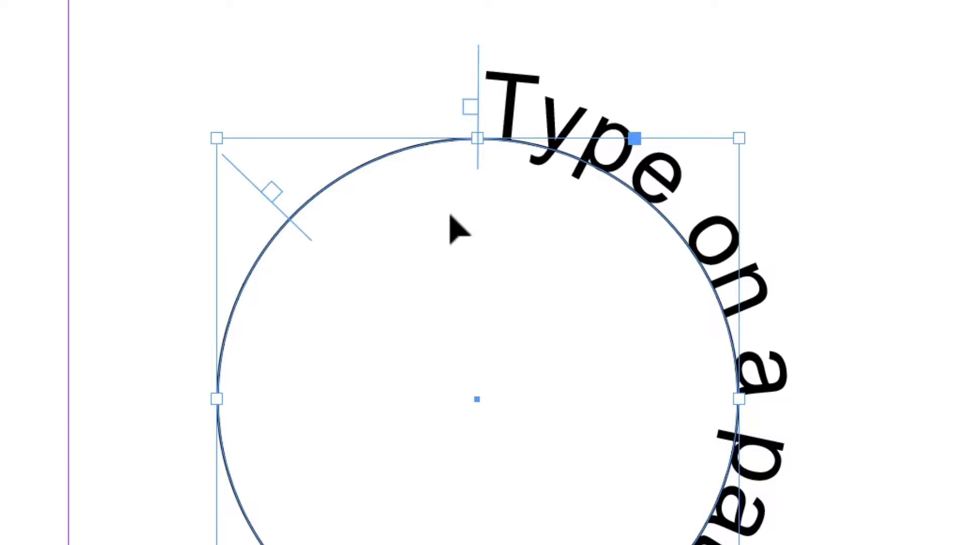
click(293, 237)
drag(364, 181, 633, 314)
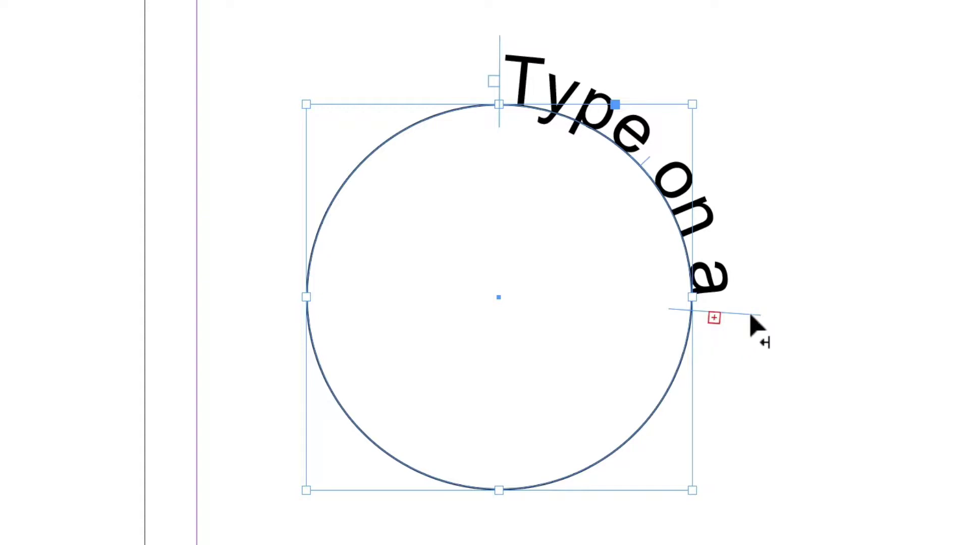
Extend the end bracket around the circle, flip the text inside, then back outside
drag(750, 317, 298, 333)
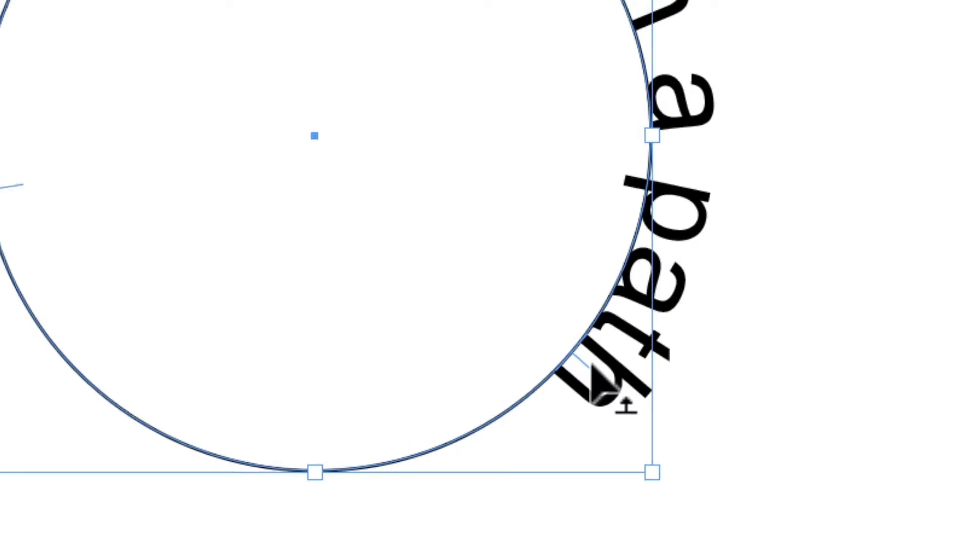
drag(568, 349, 542, 332)
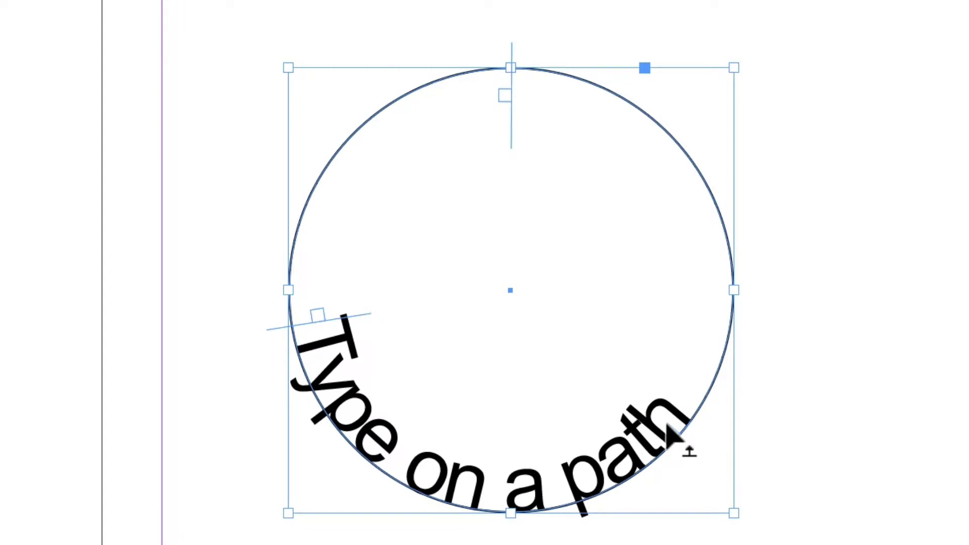
drag(667, 425, 691, 451)
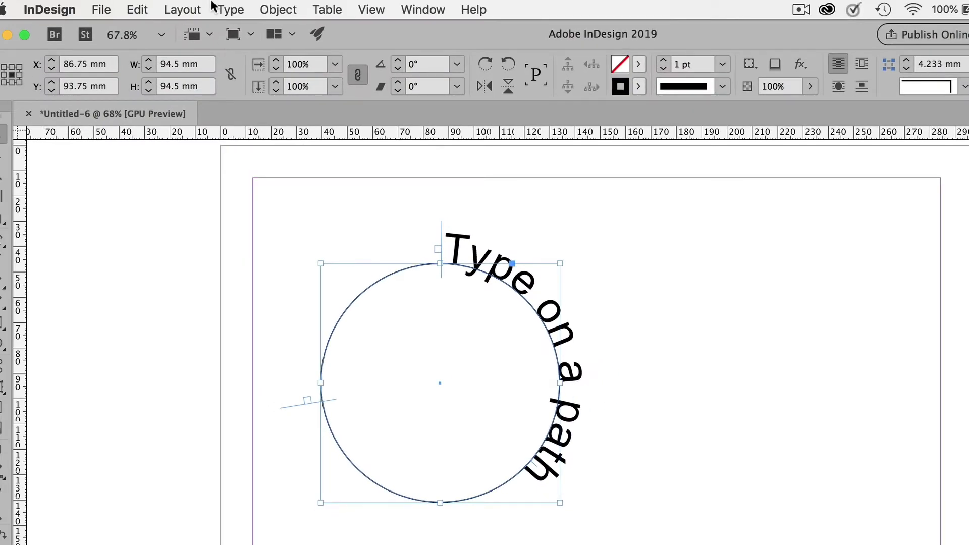
In Type on a Path Options, toggle Flip on, off, and on again
click(225, 9)
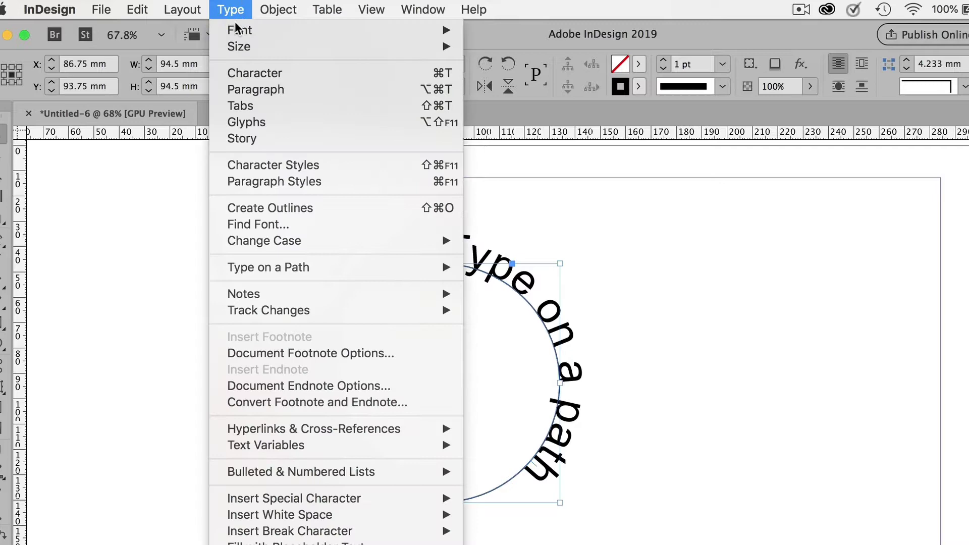
mouse_move(374, 266)
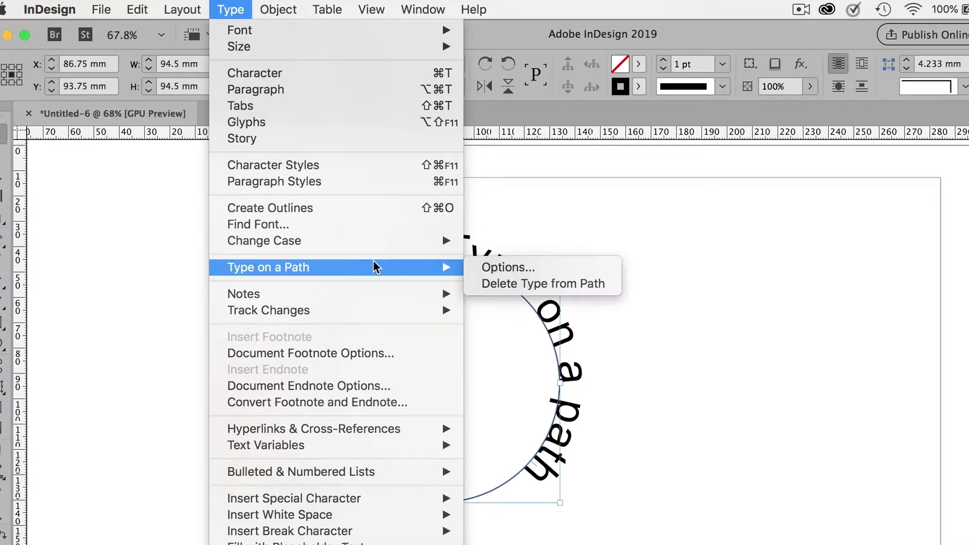
click(490, 267)
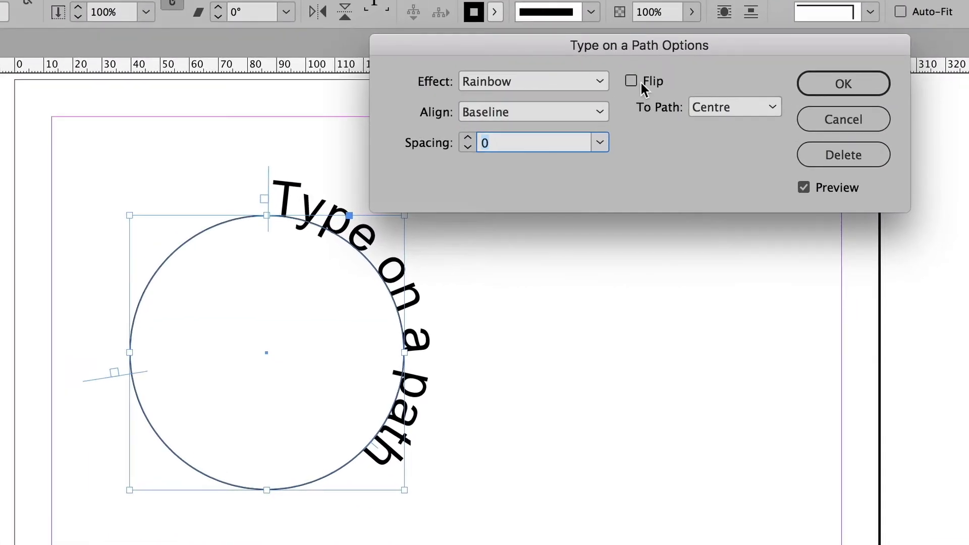
click(631, 82)
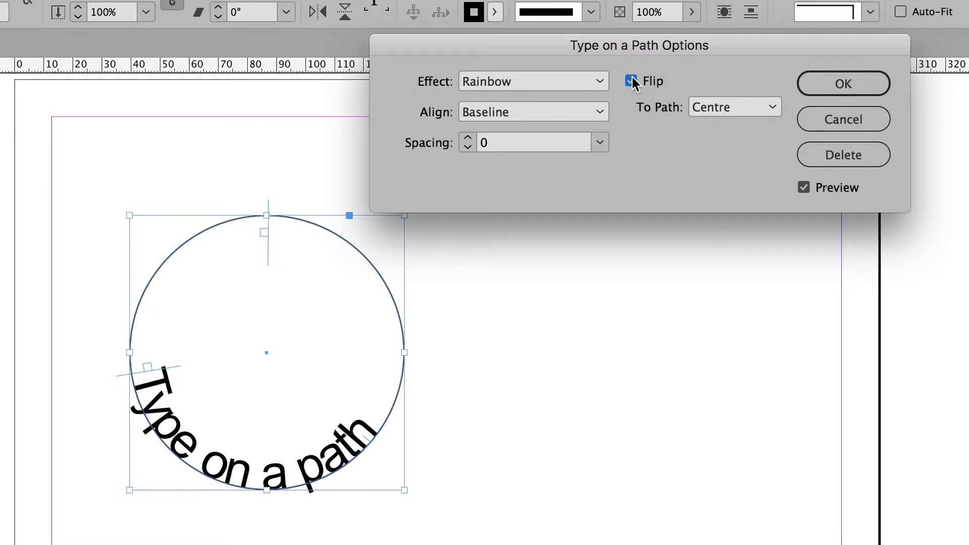
click(631, 81)
click(631, 81)
Try spacing 15 and reset to 0, unflip the text, then repeat 15 back to 0
click(600, 142)
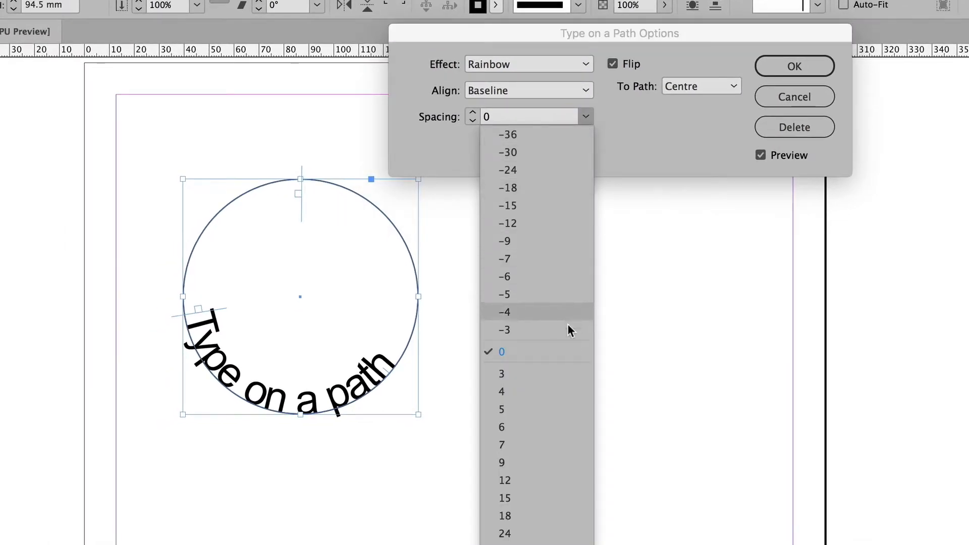
click(538, 500)
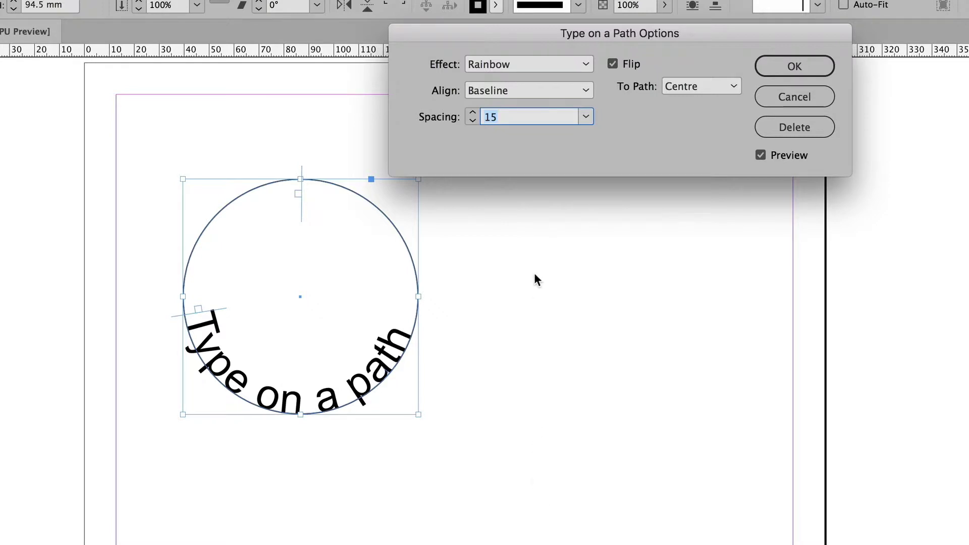
click(586, 116)
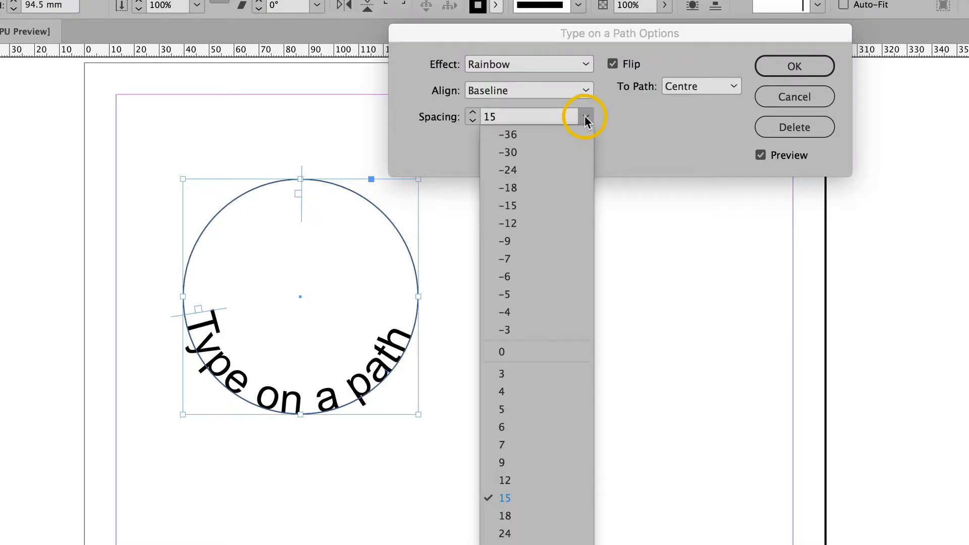
click(547, 352)
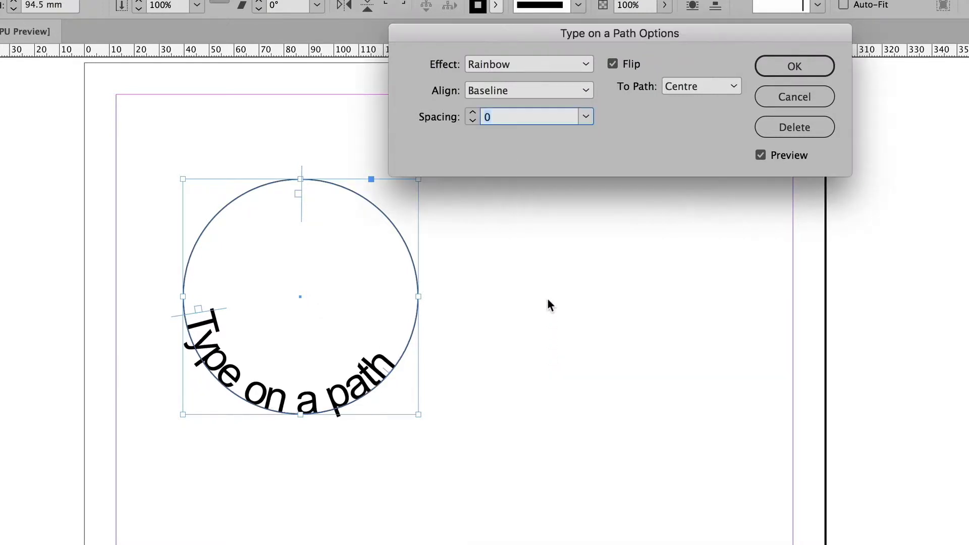
click(612, 64)
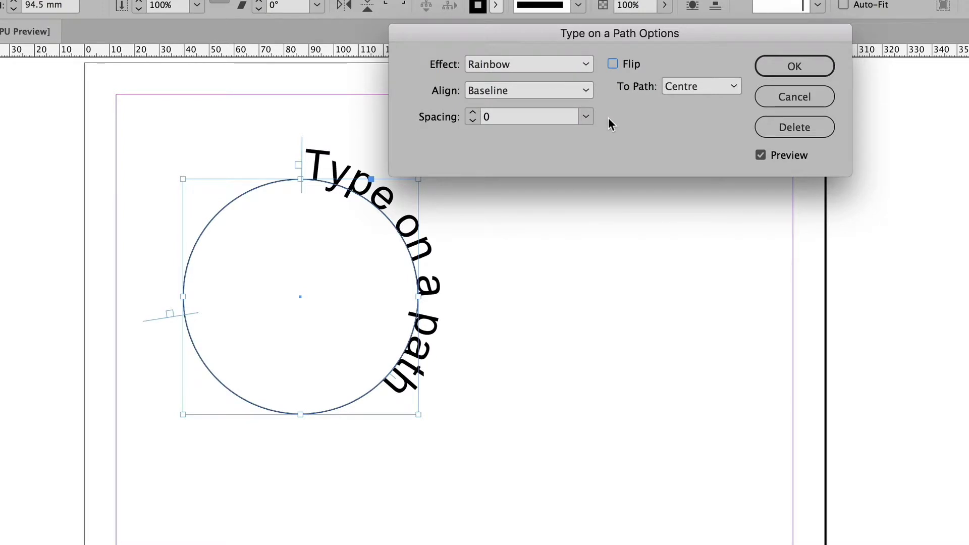
click(584, 117)
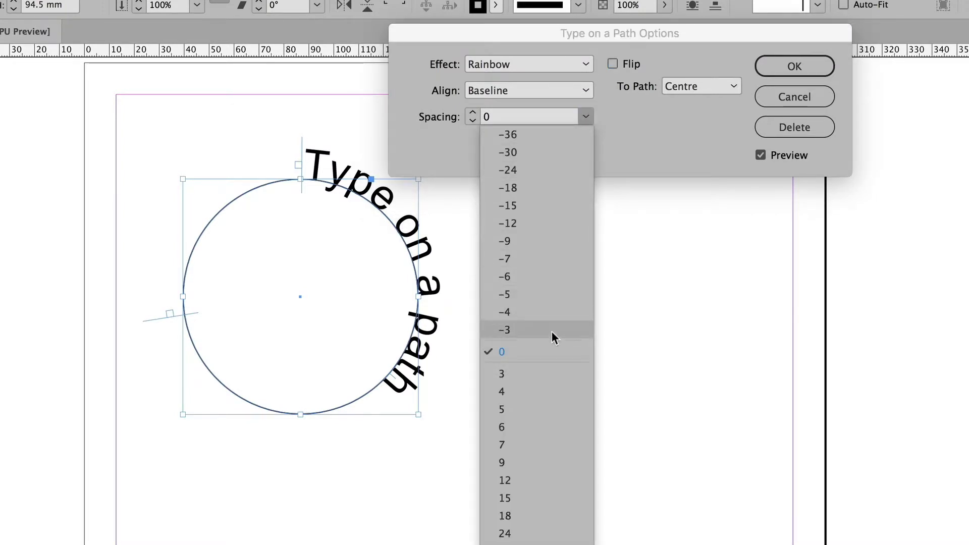
click(550, 497)
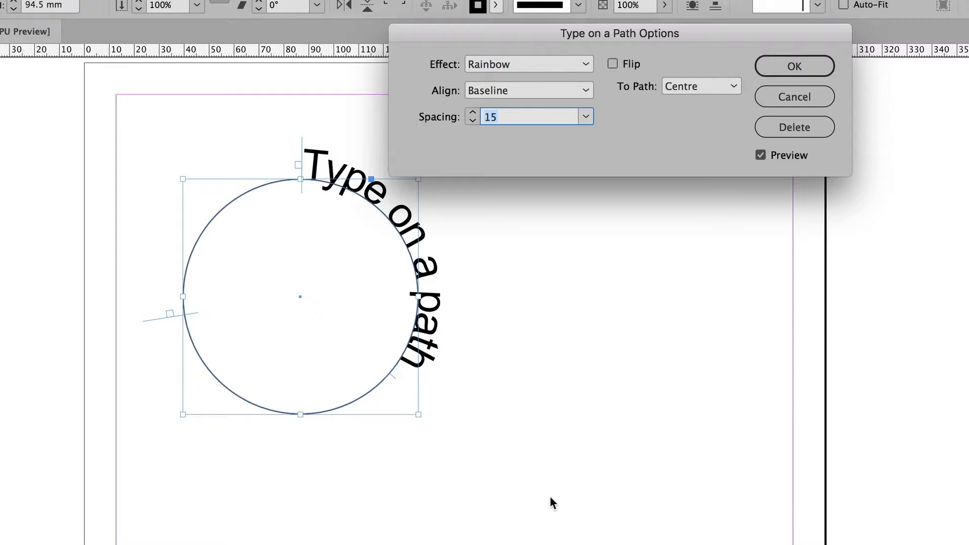
click(583, 117)
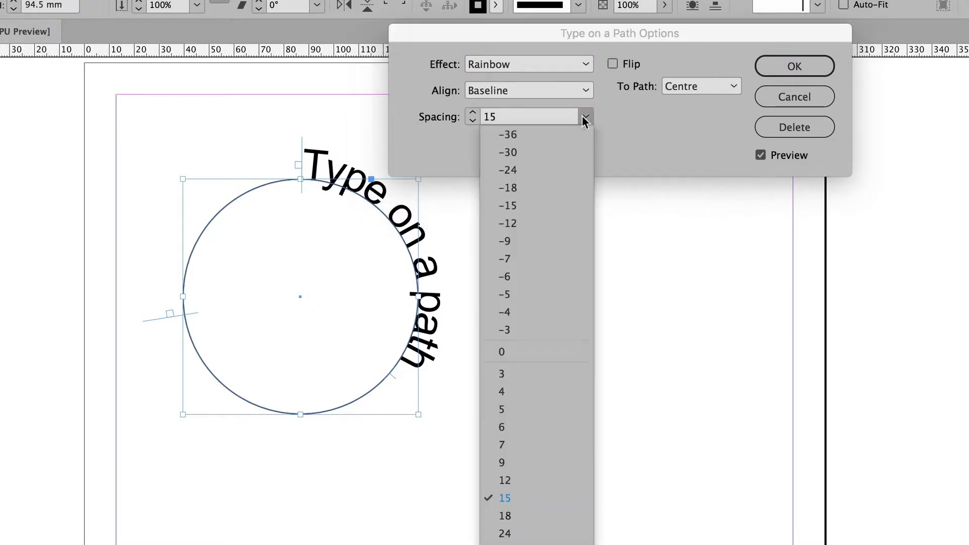
click(546, 352)
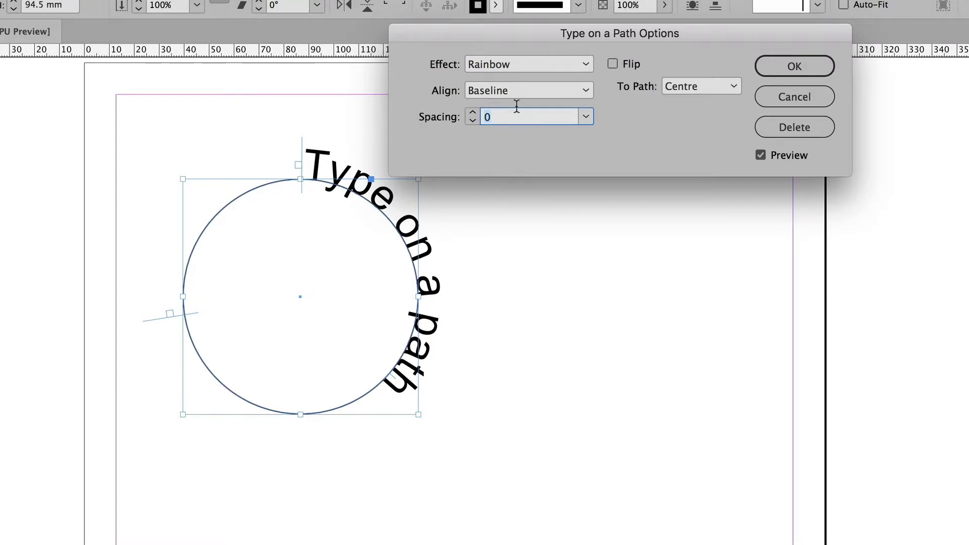
Preview the Skew, 3D Ribbon, Stair Step and Gravity effects, then return to Rainbow
click(495, 65)
click(522, 99)
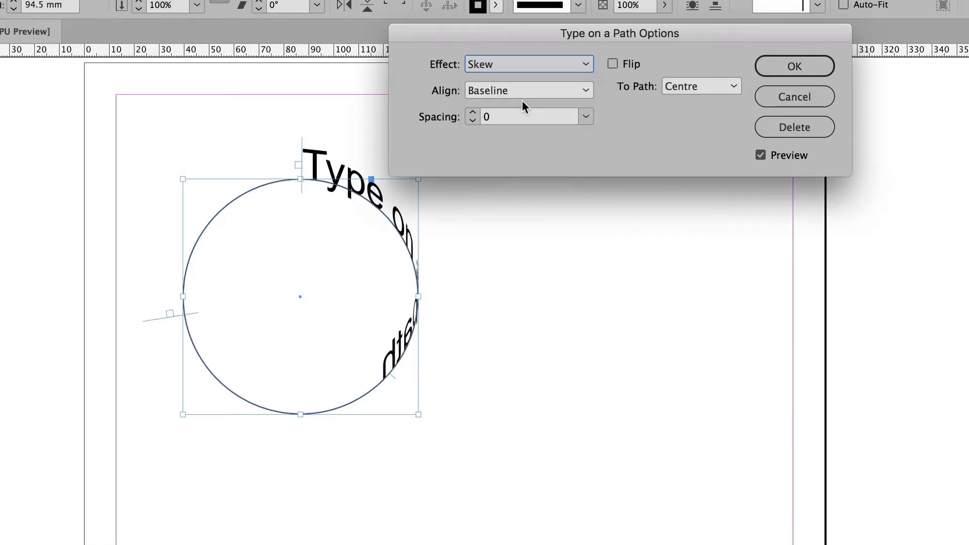
click(583, 67)
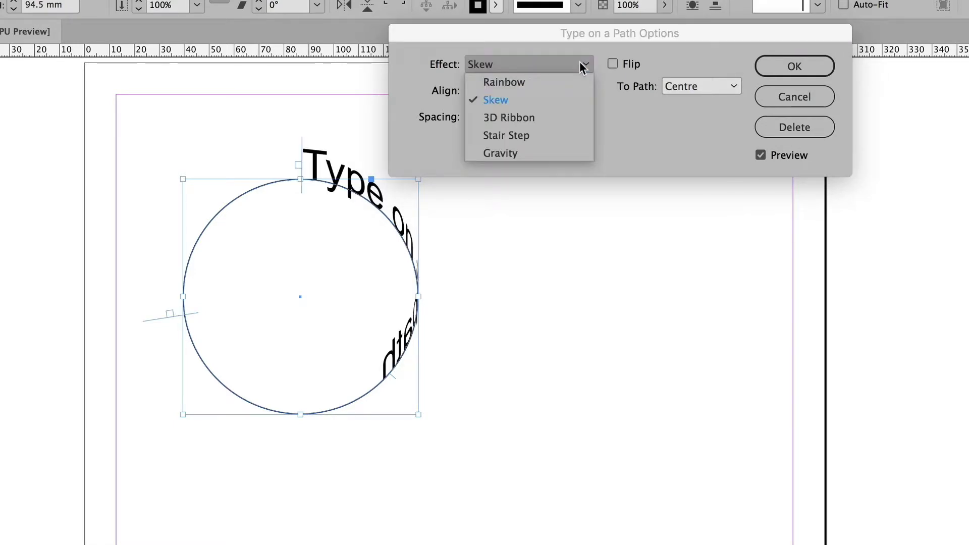
click(515, 117)
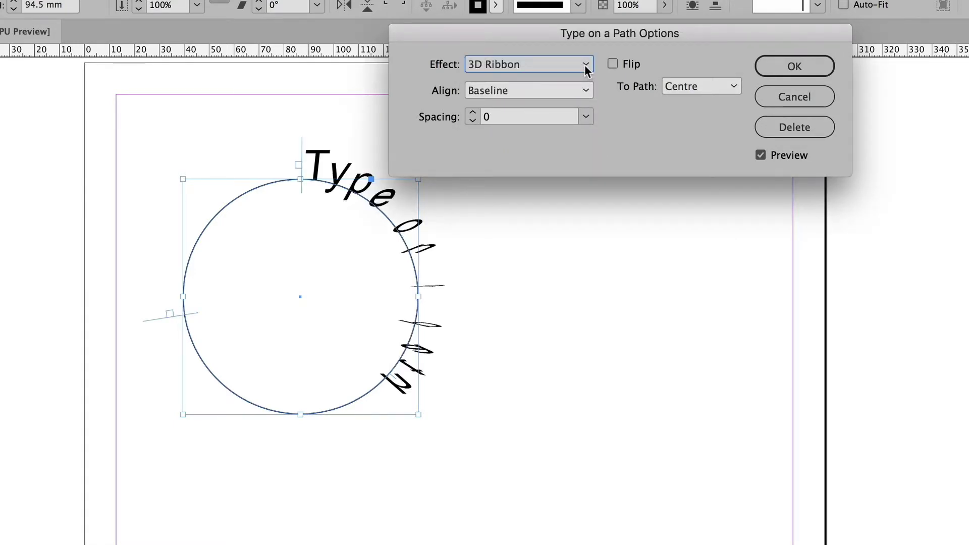
click(584, 65)
click(521, 136)
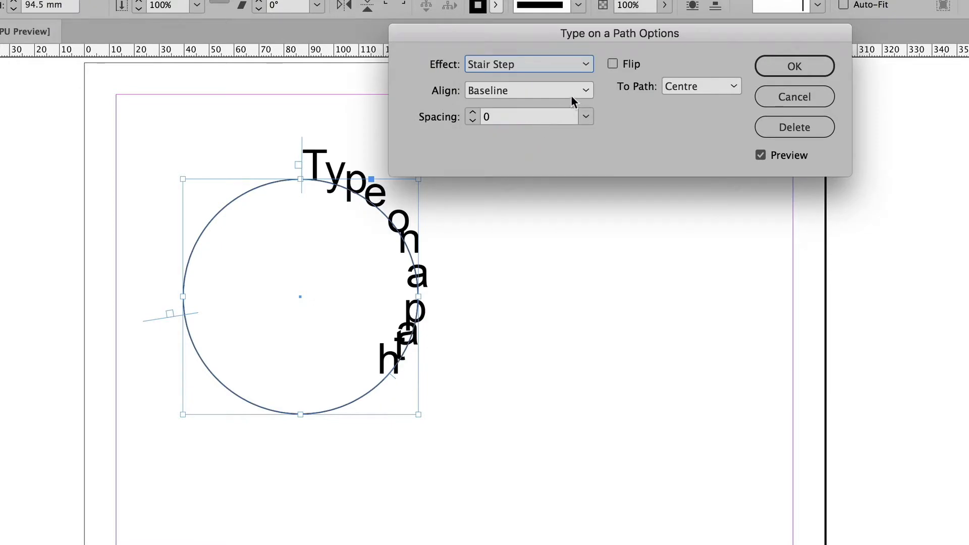
click(583, 63)
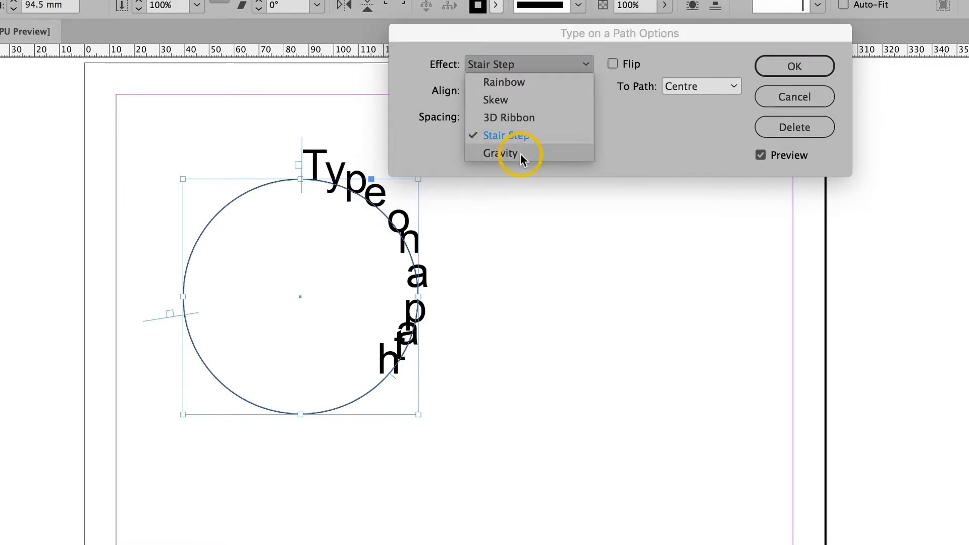
click(519, 154)
click(585, 67)
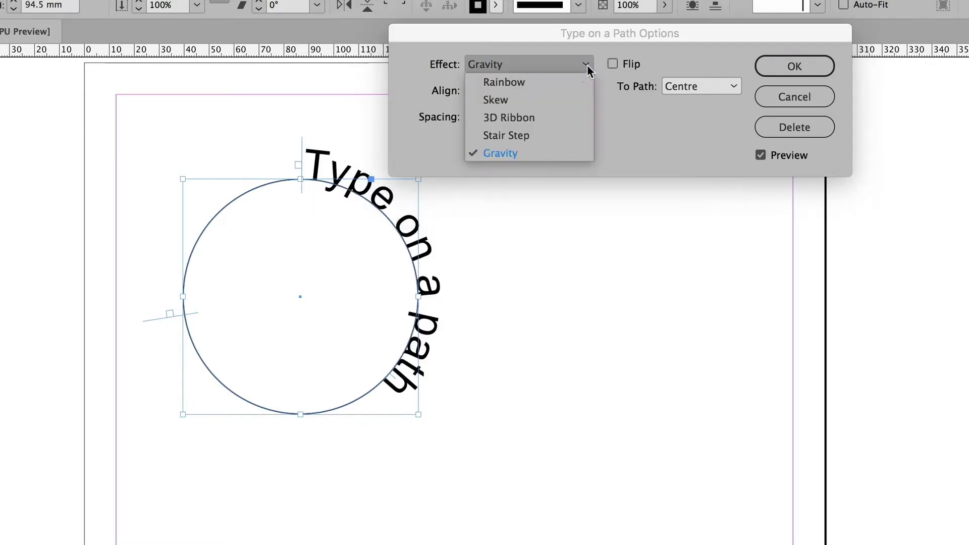
click(580, 82)
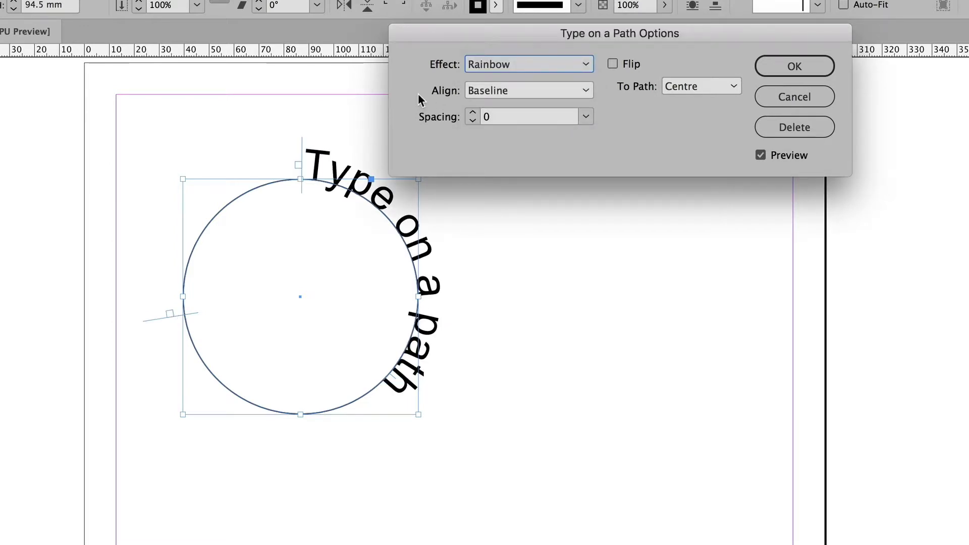
Try Ascender, Descender and Centre alignment, settle on Baseline, and apply the options
click(580, 90)
click(533, 111)
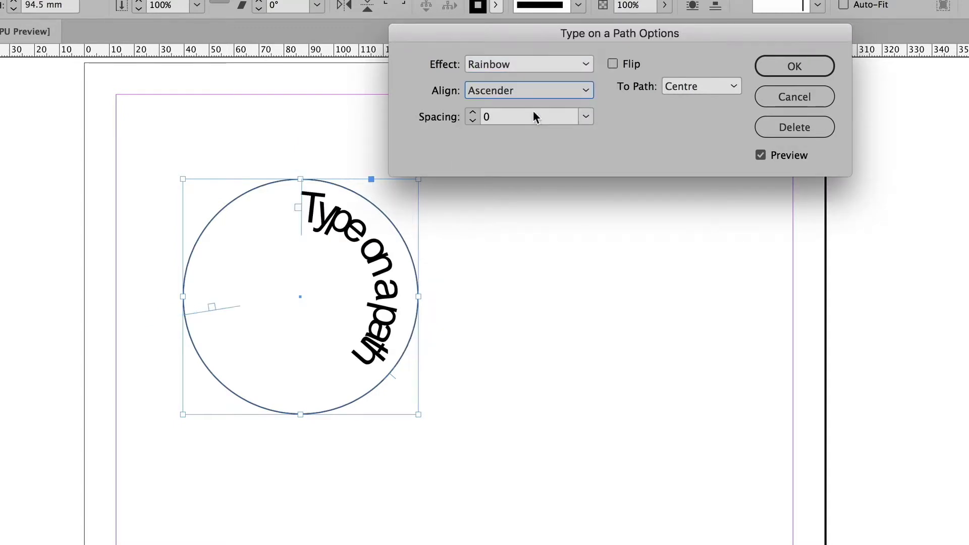
click(585, 89)
click(536, 127)
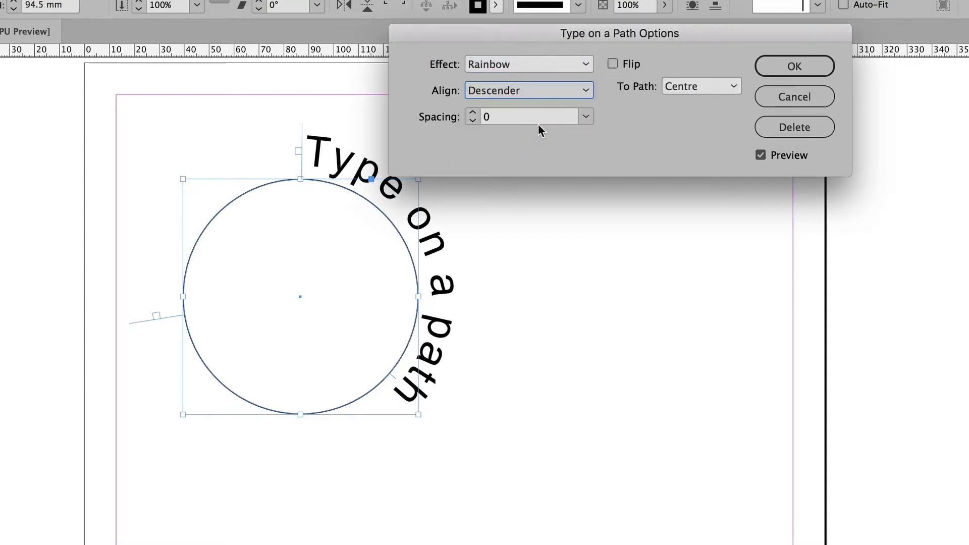
click(577, 91)
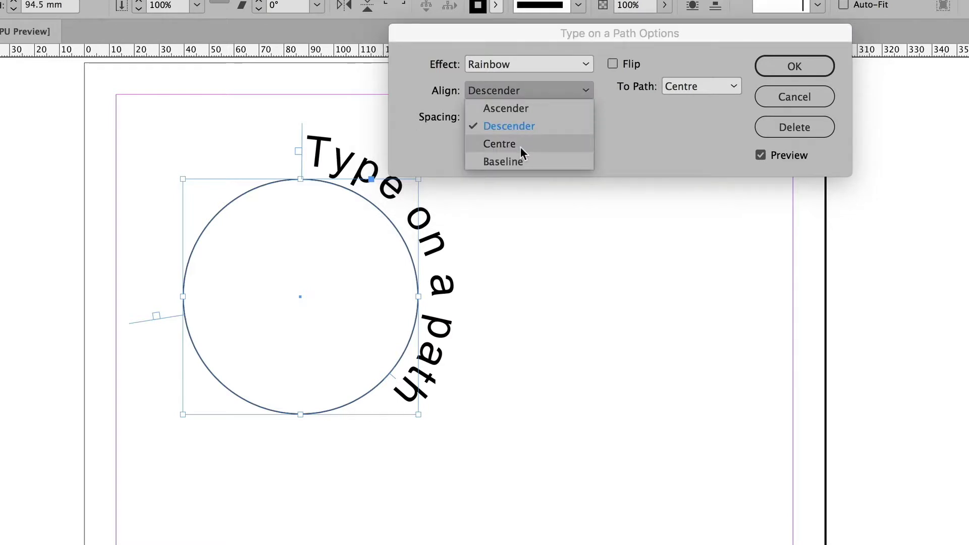
click(520, 146)
click(581, 93)
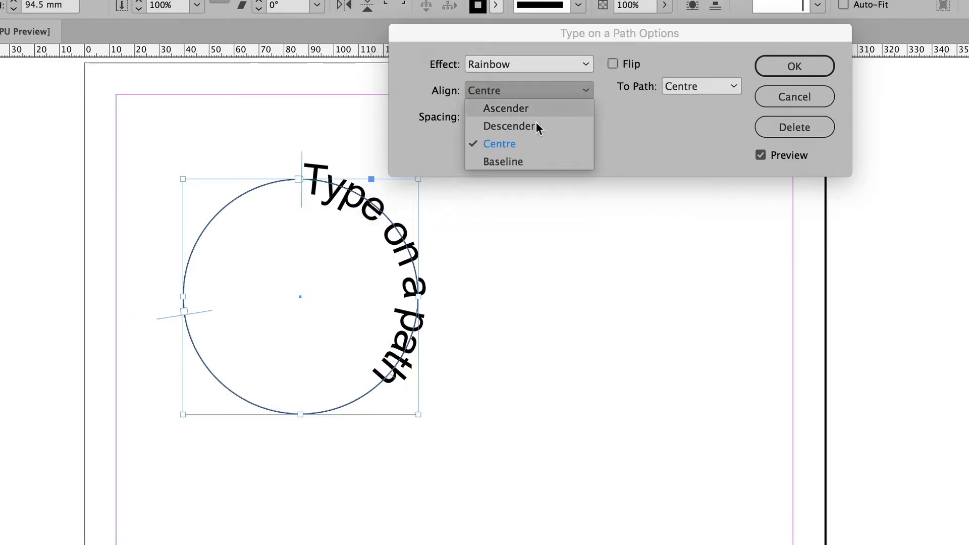
click(505, 163)
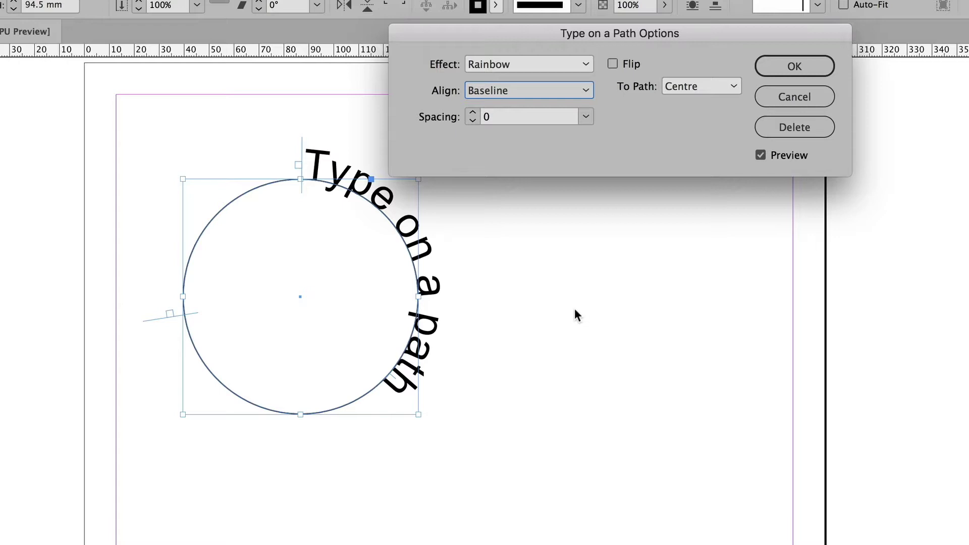
click(794, 66)
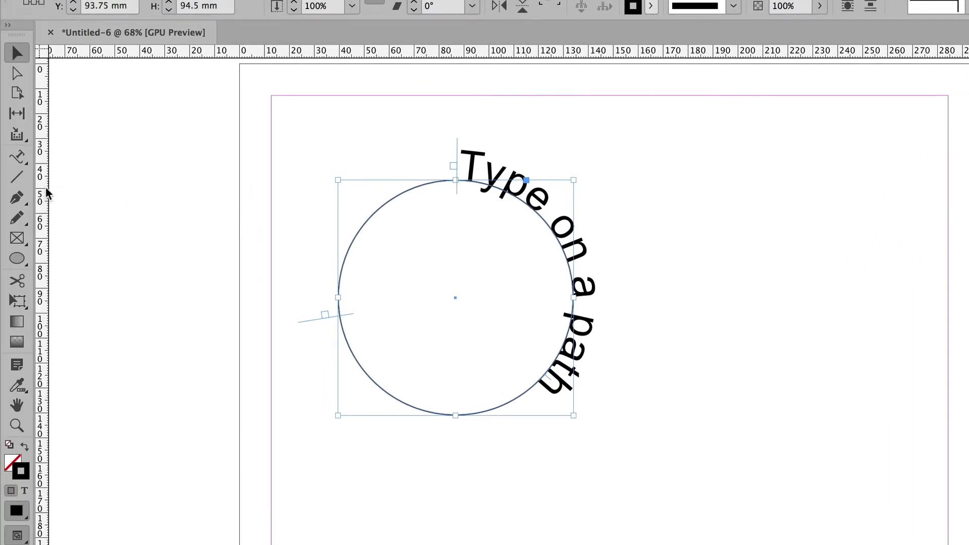
Draw a wavy freehand line with the Pencil tool to the right of the circle
click(15, 218)
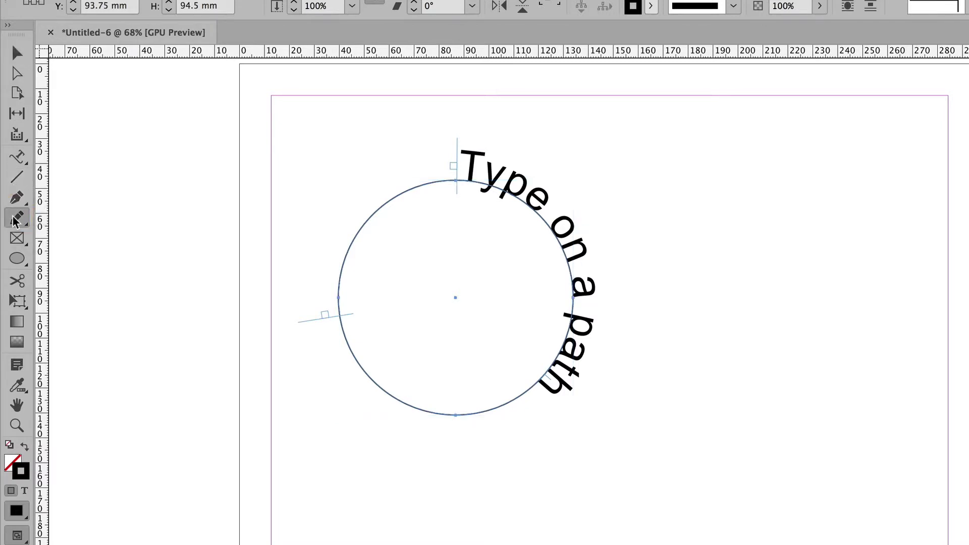
mouse_move(625, 310)
mouse_down()
mouse_move(664, 337)
mouse_move(711, 318)
mouse_move(784, 355)
mouse_up()
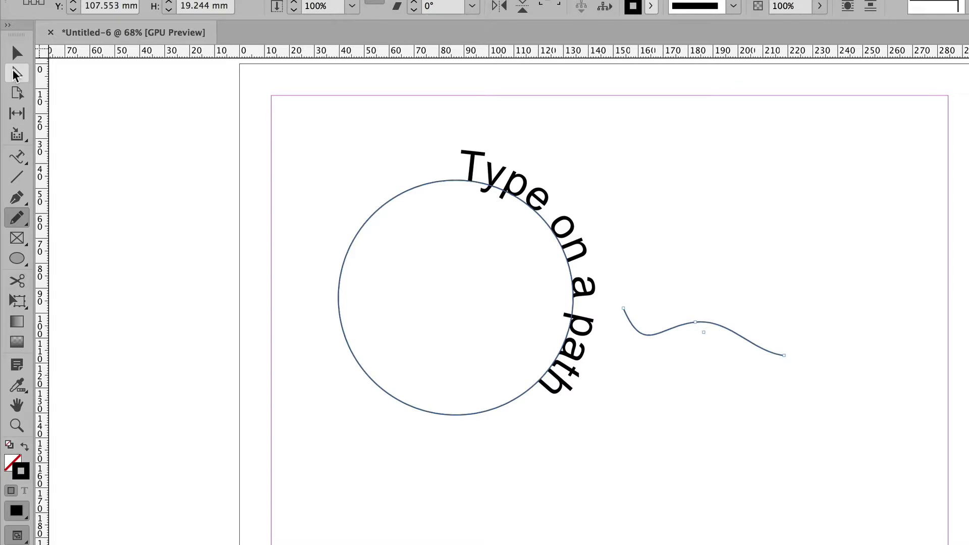
click(16, 157)
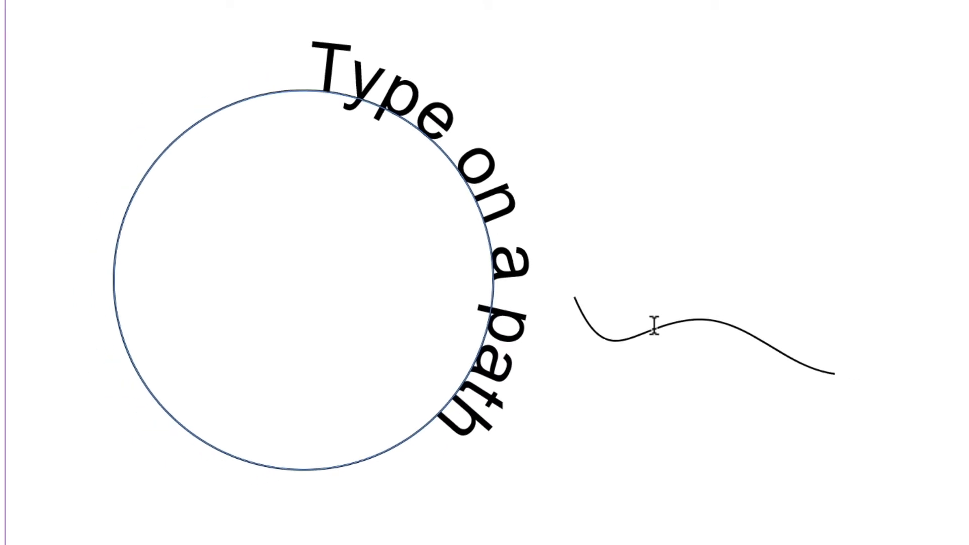
Pull back the circle text's end bracket and thread its overset text onto the wavy line
click(16, 81)
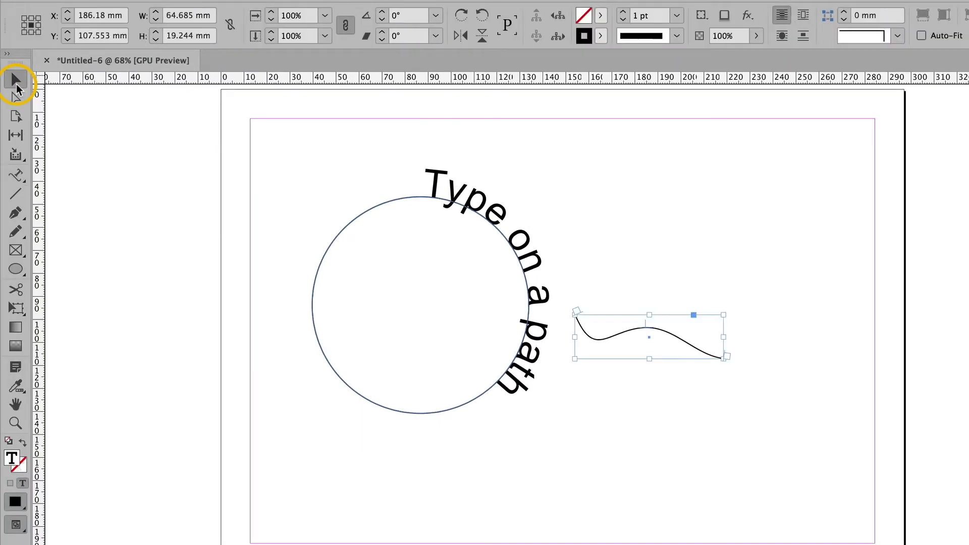
click(513, 405)
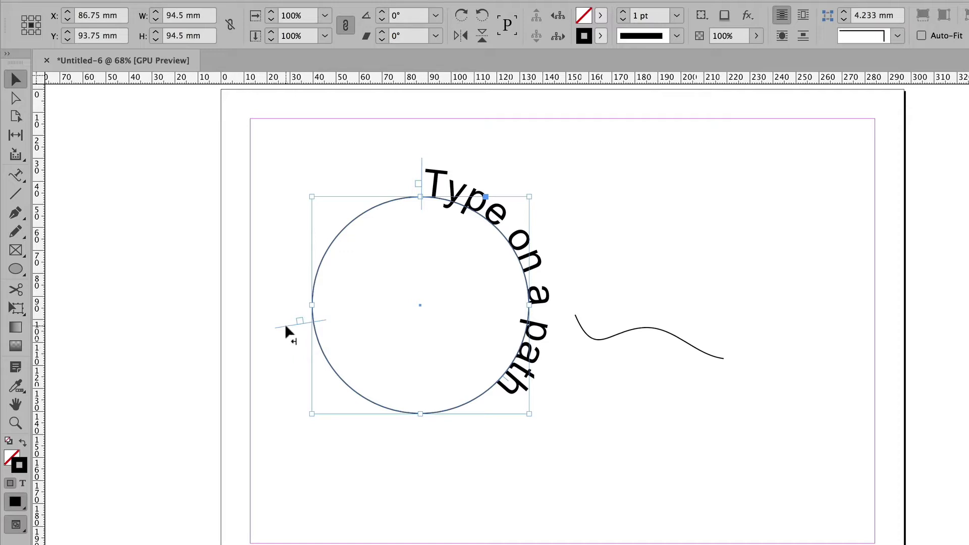
drag(286, 327, 511, 284)
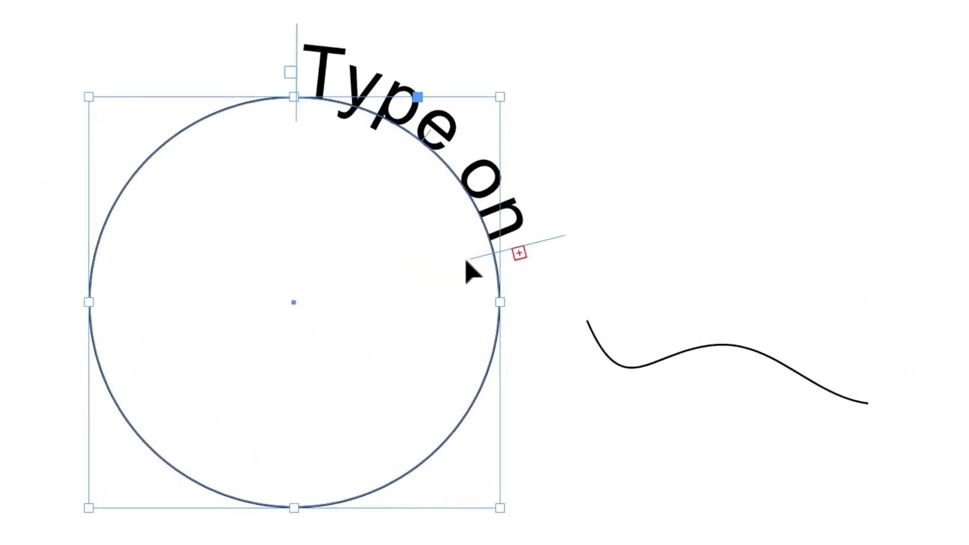
click(519, 253)
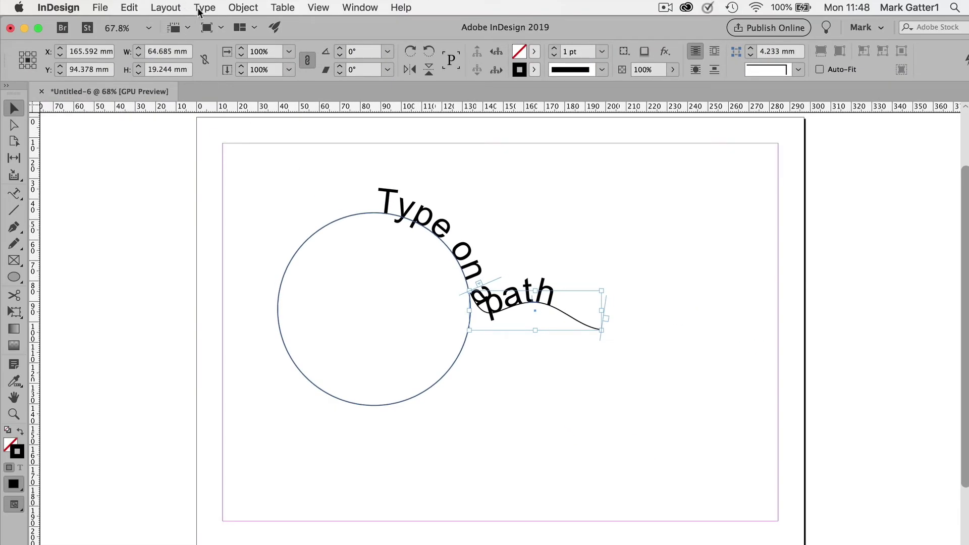
Set the wavy line's Type on a Path spacing to 18 with preview on
click(201, 9)
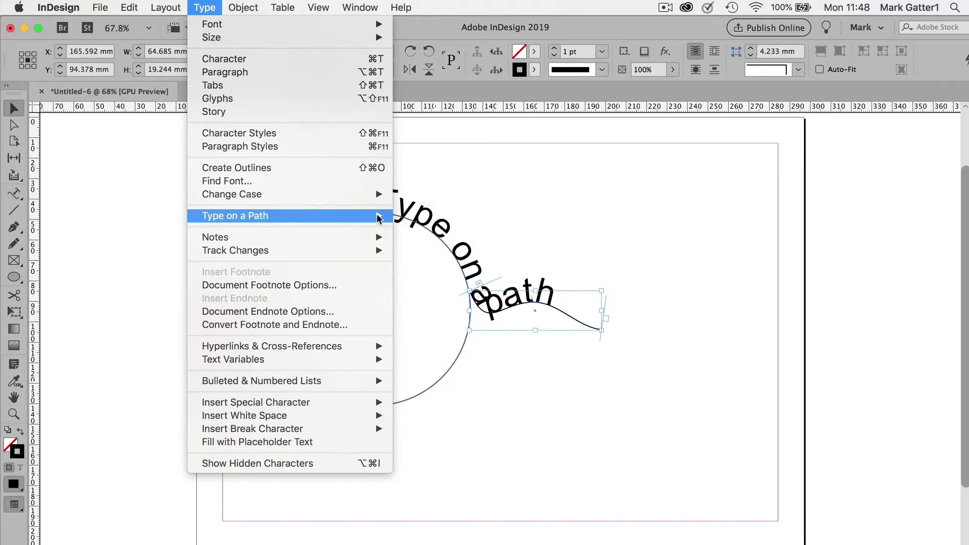
click(398, 215)
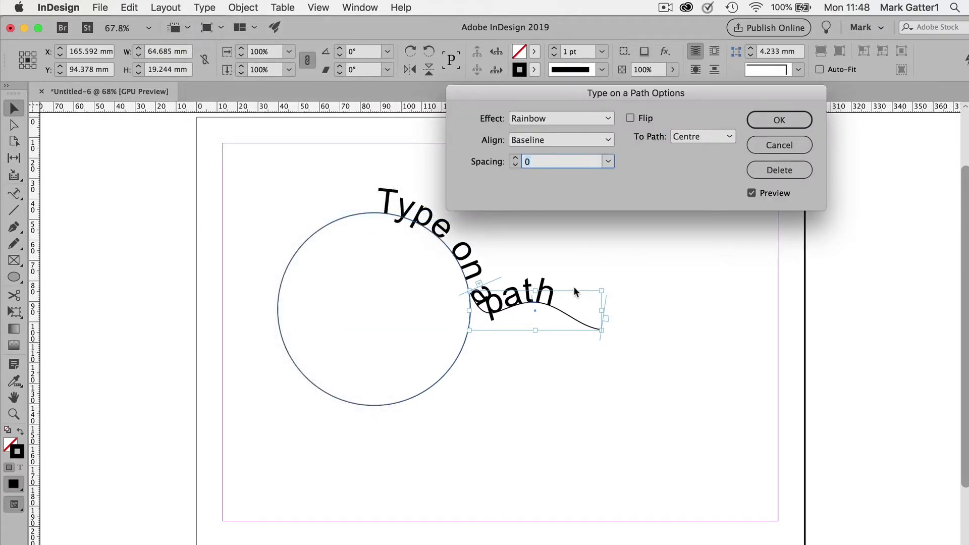
click(608, 162)
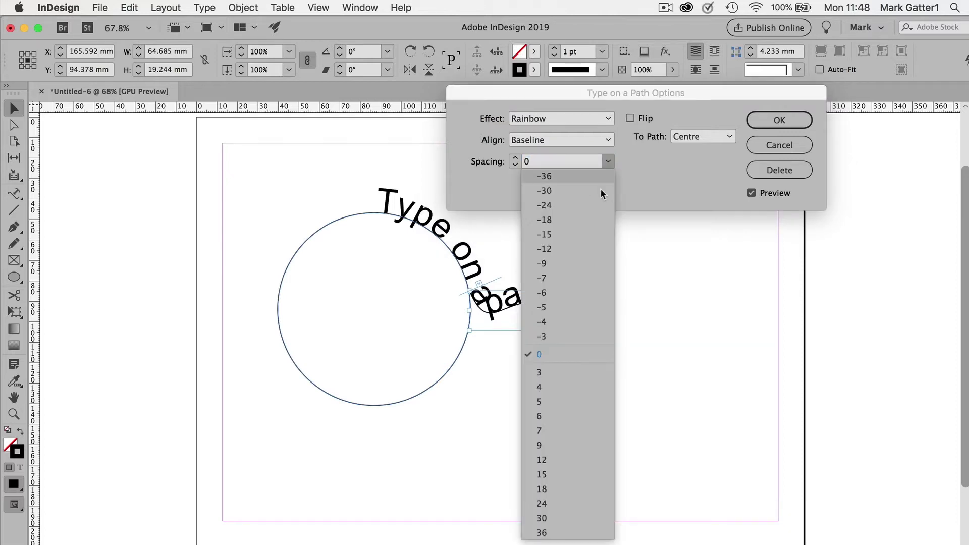
click(566, 485)
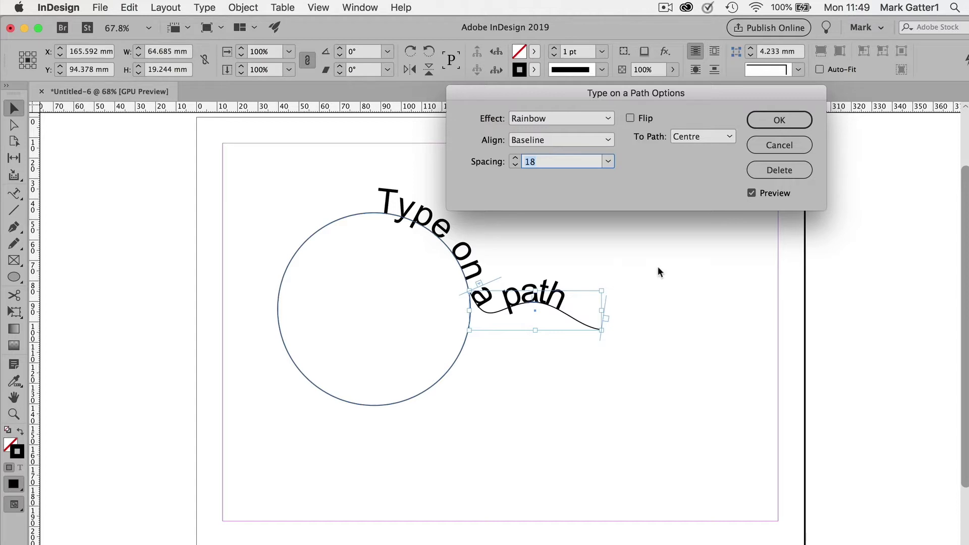
Apply the spacing and add ' is' after 'path' on the wavy line
click(761, 122)
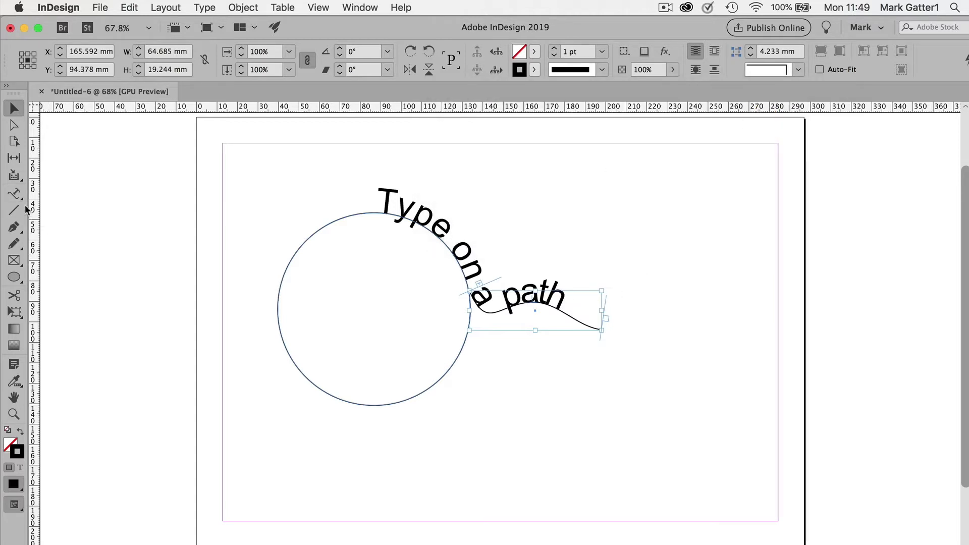
click(16, 196)
drag(18, 199, 45, 197)
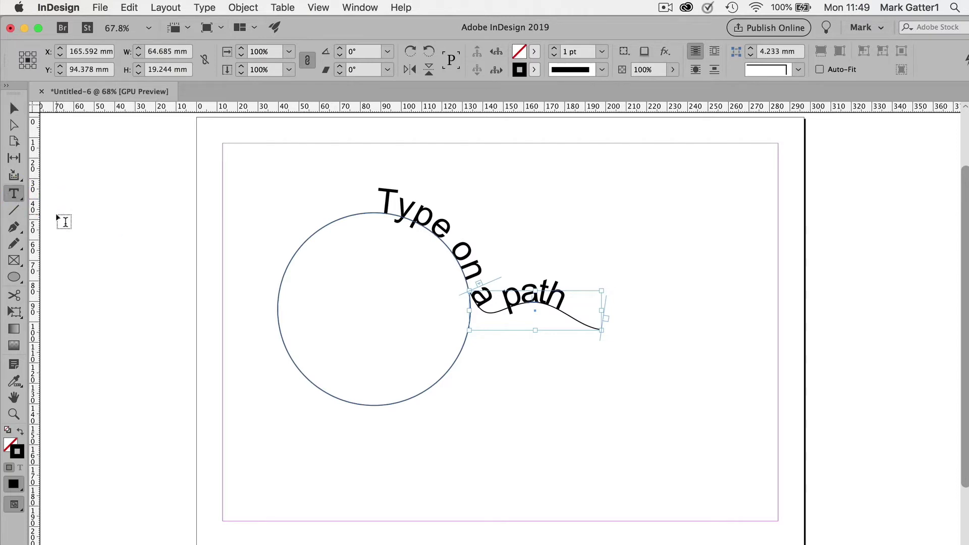
click(575, 300)
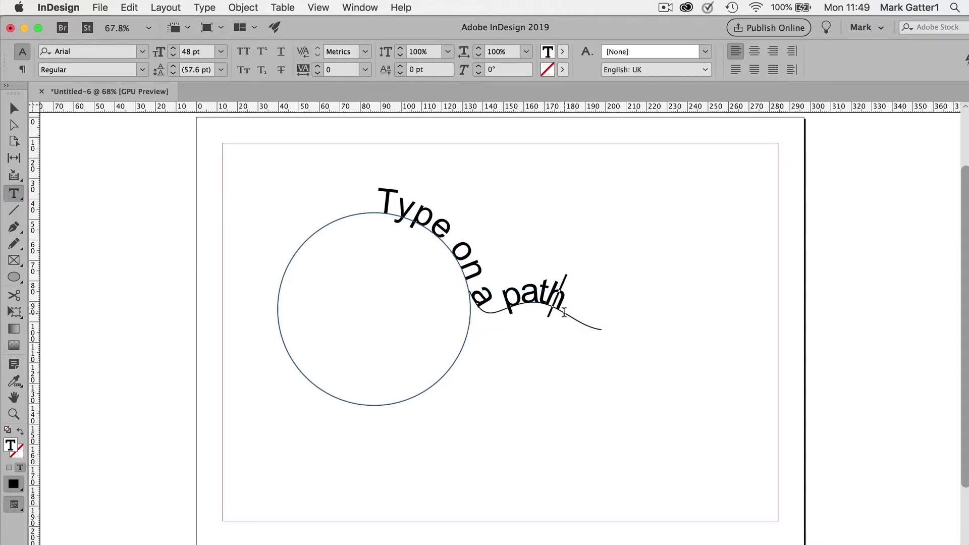
text(is)
click(14, 108)
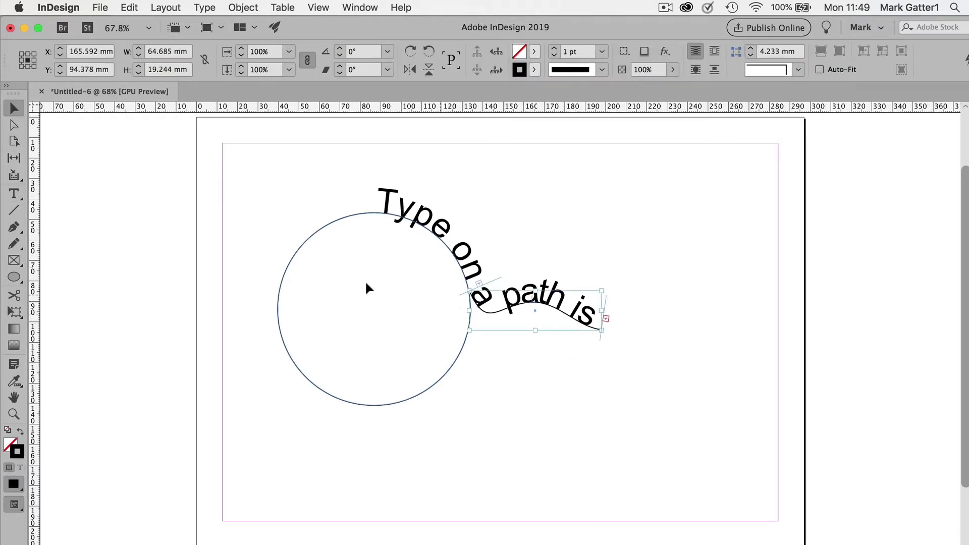
click(15, 195)
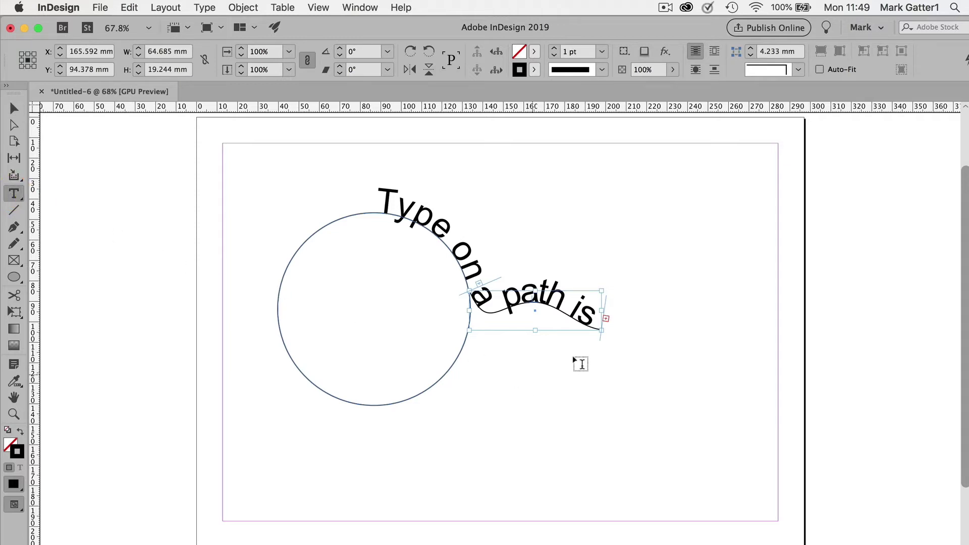
Draw an empty text frame at the bottom right and thread the path's overflow into it
drag(585, 372, 770, 518)
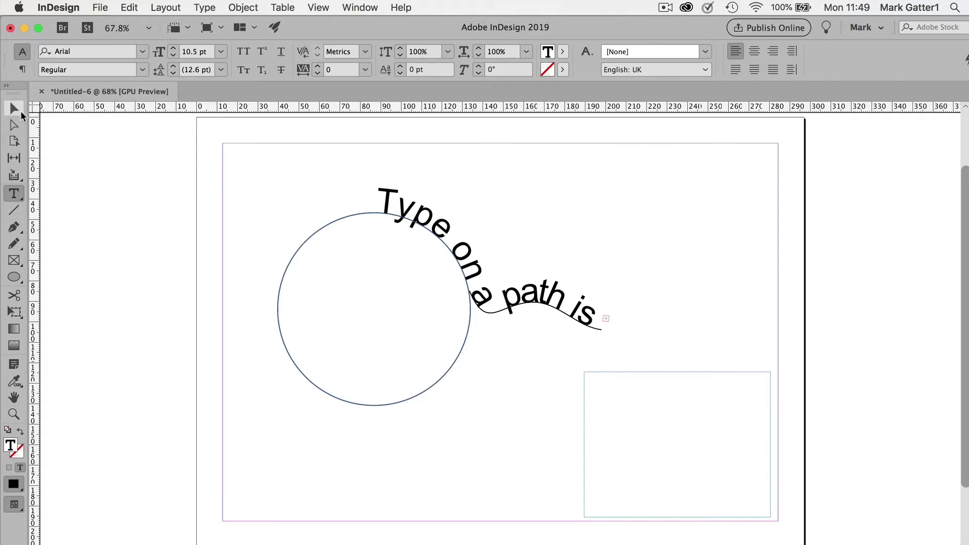
click(14, 108)
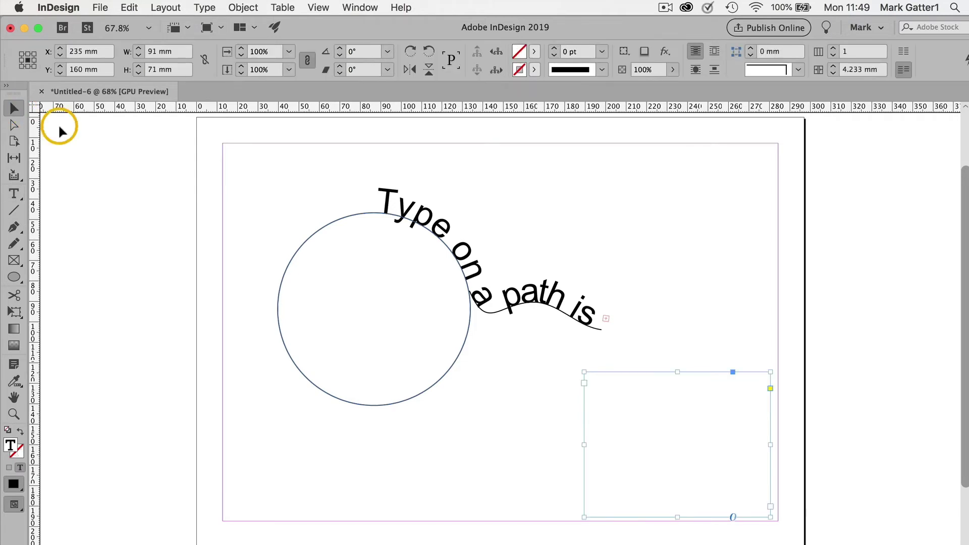
click(603, 321)
click(605, 318)
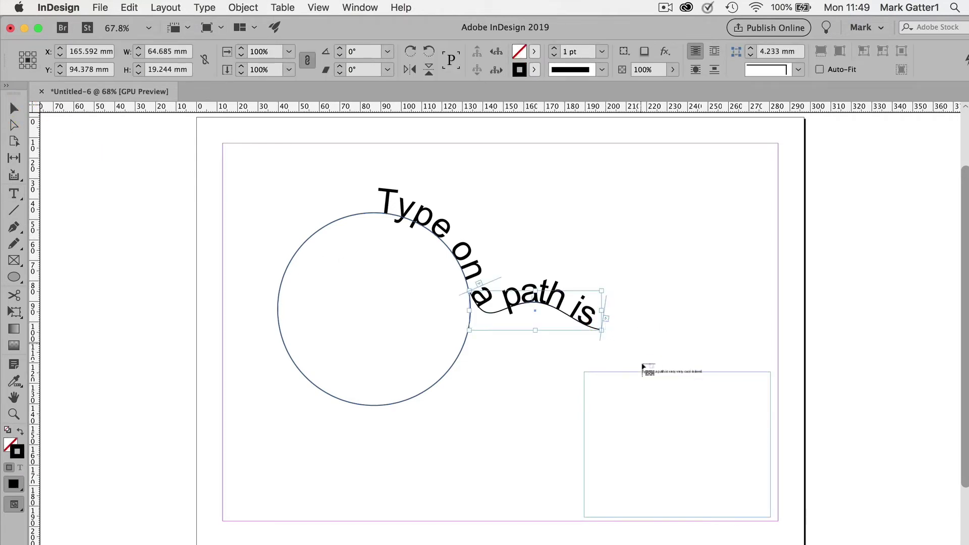
click(632, 398)
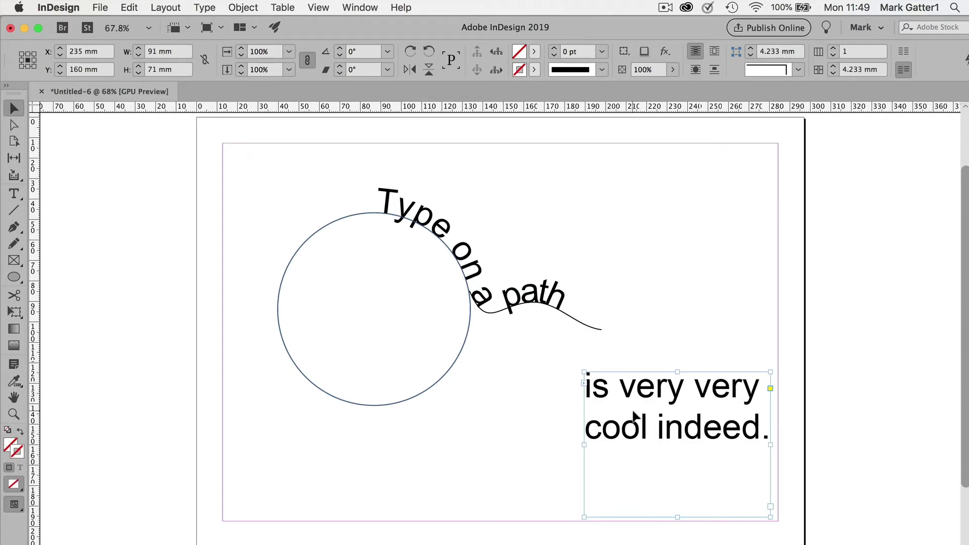
Place the frame right after 'path', rotate it to -25.5° and nudge it left
drag(629, 401, 608, 327)
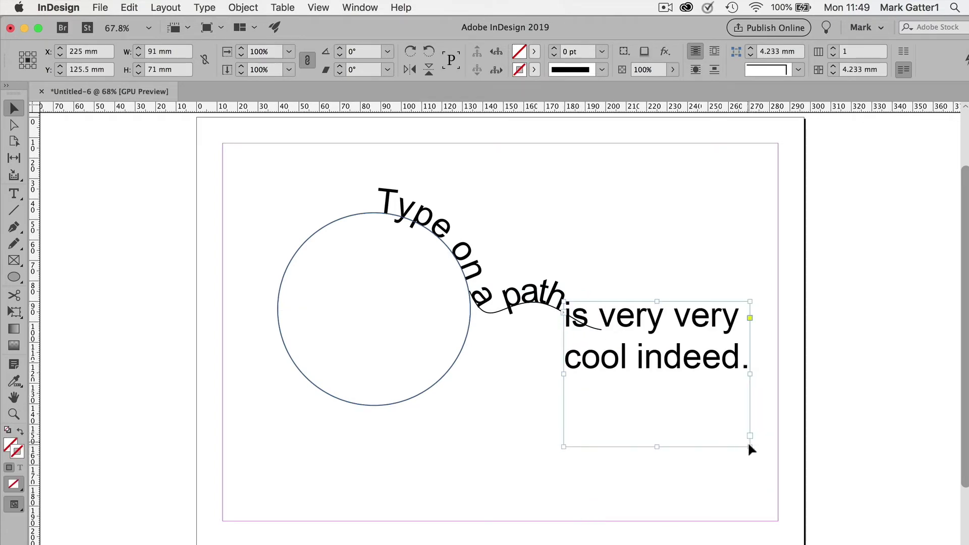
drag(756, 451, 724, 478)
drag(631, 309, 621, 327)
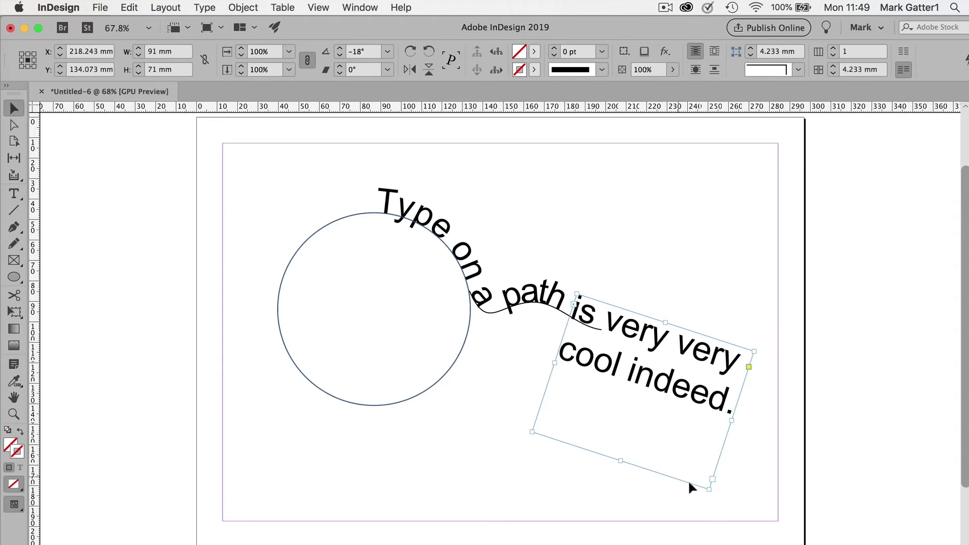
drag(705, 492, 690, 502)
key(Left)
key(Left)
key(Left)
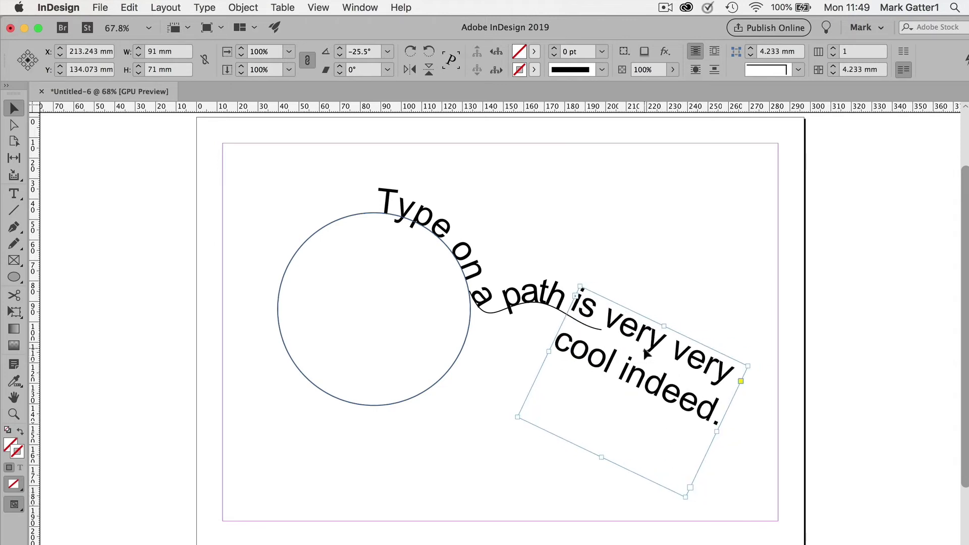
double_click(647, 352)
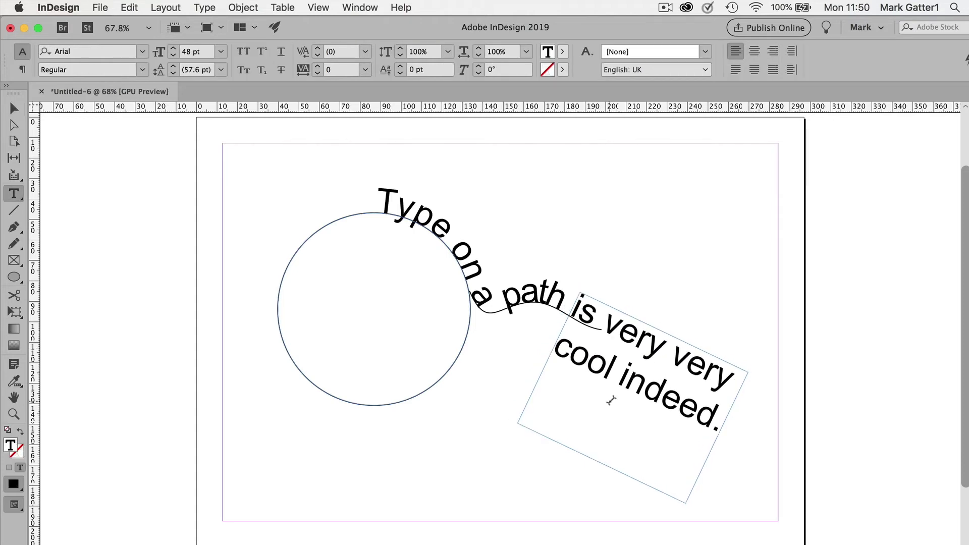
Set the wavy type path's stroke to [None] in the Swatches panel, leaving only its text visible
click(16, 107)
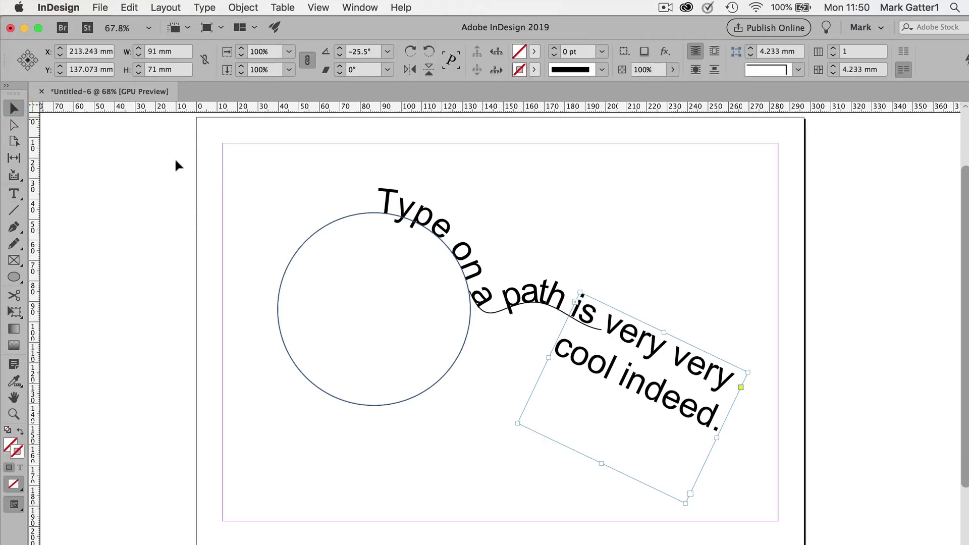
click(487, 318)
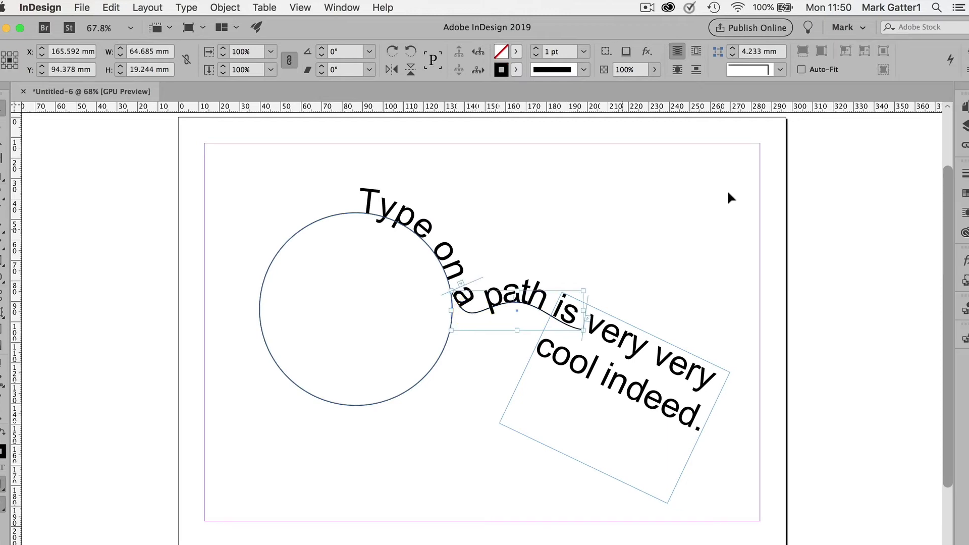
click(954, 194)
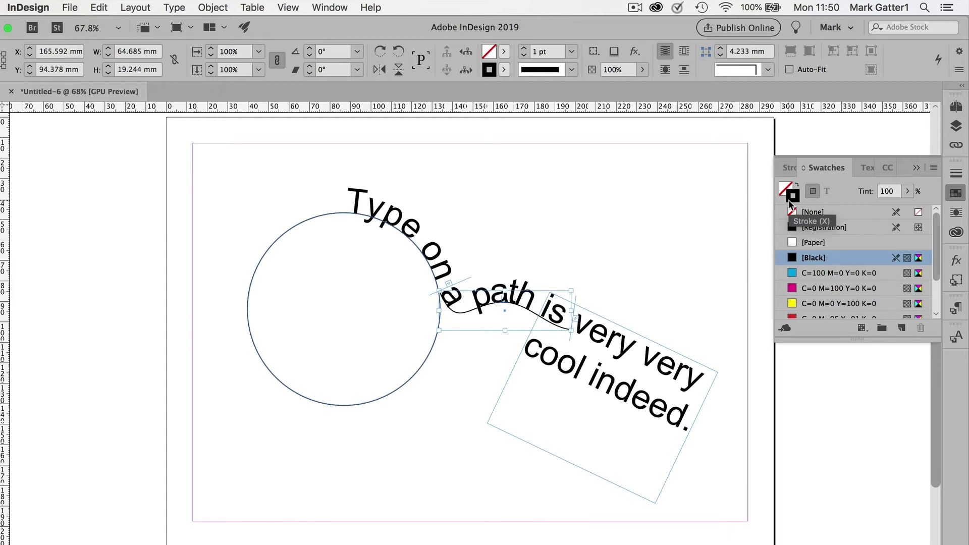
click(812, 213)
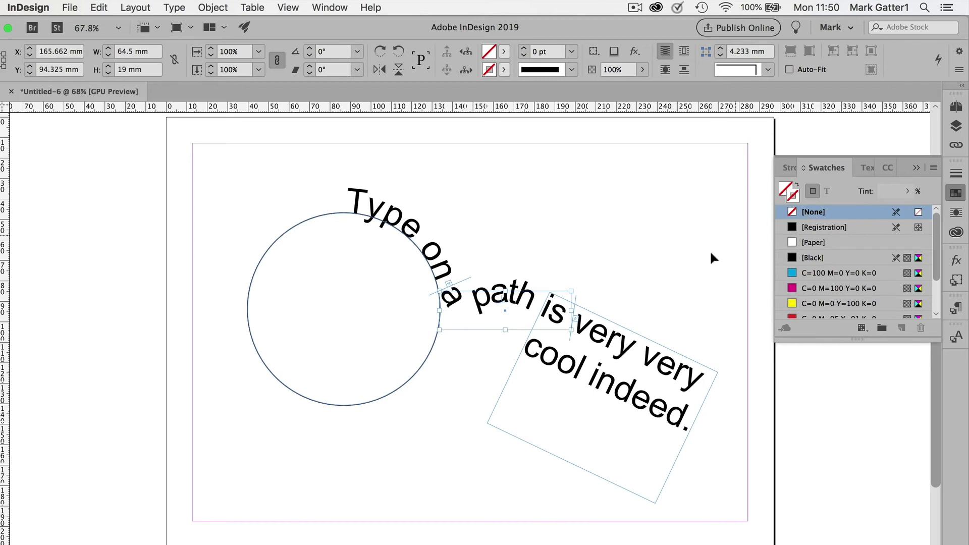
click(417, 372)
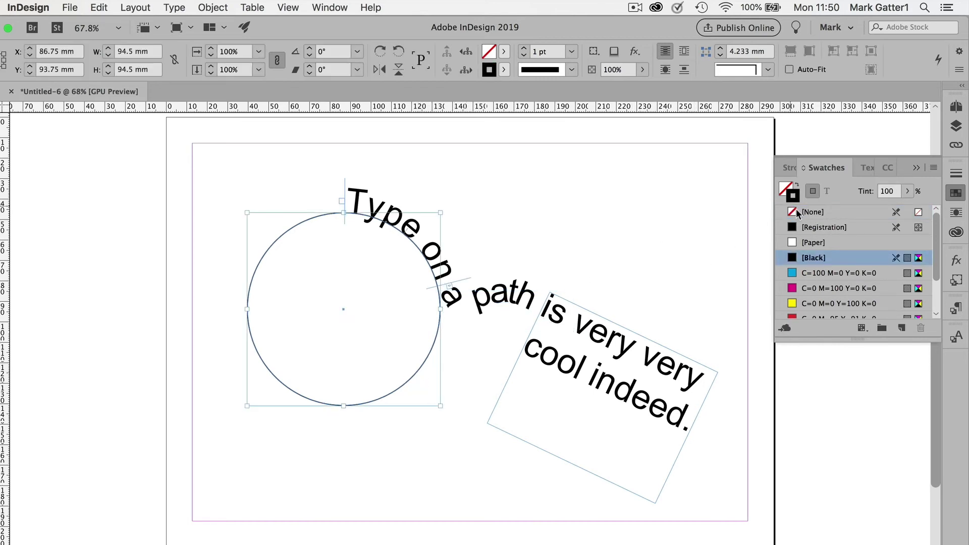